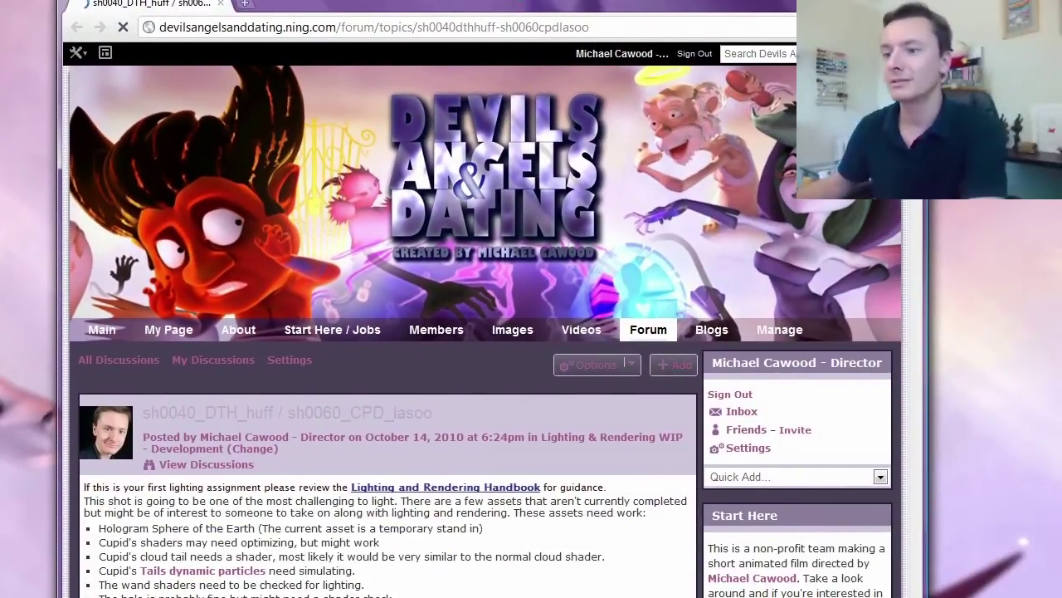
- Scroll the sh0040_DTH_huff forum post down to its asset list and frame range
scroll(693, 152, "down", 4)
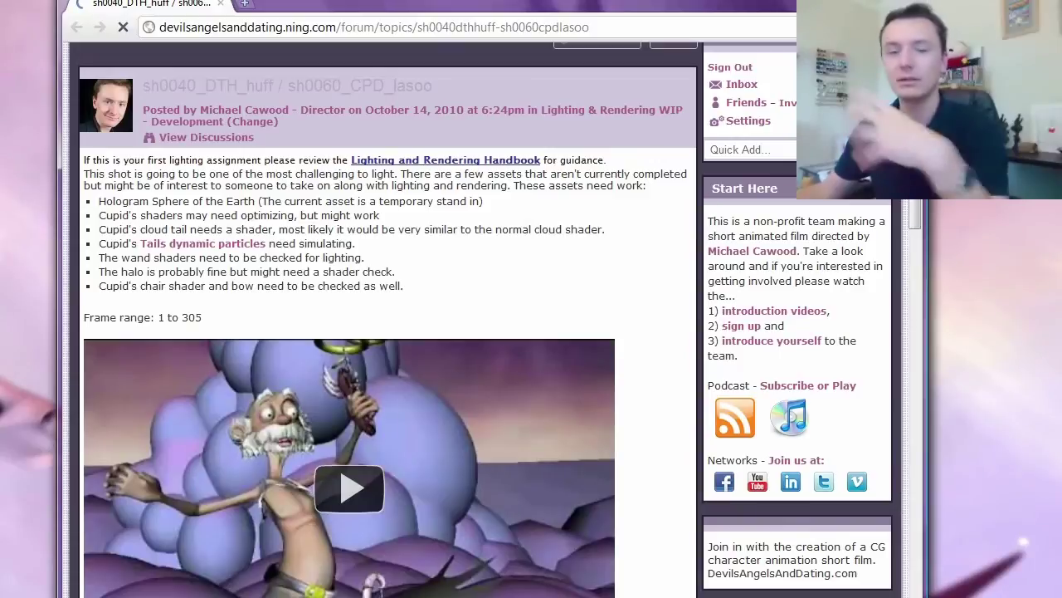
scroll(349, 332, "down", 2)
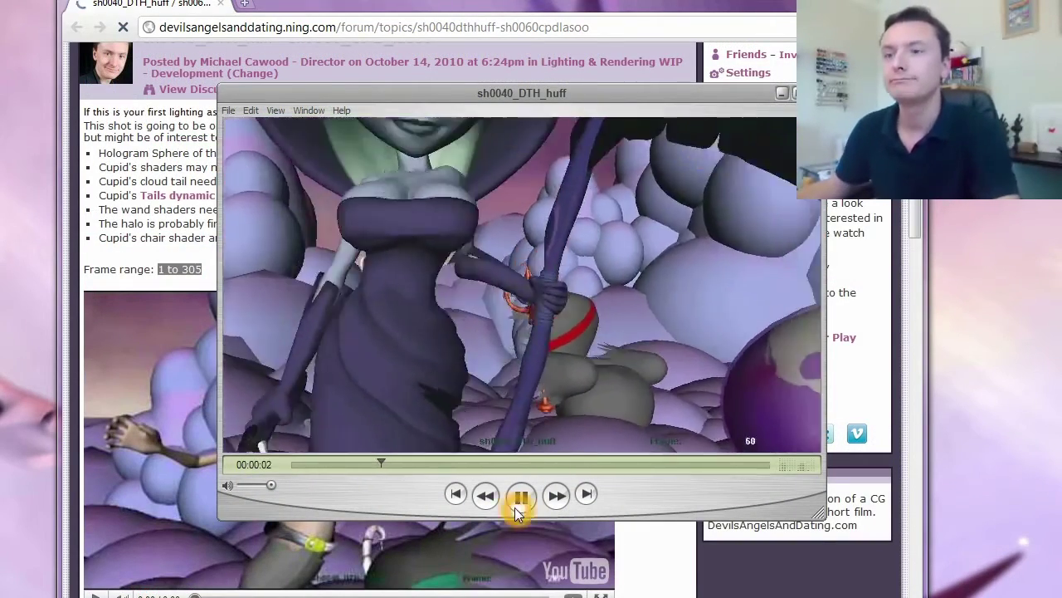
- Play and scrub through the sh0040_DTH_huff playblast, then minimize the QuickTime window
mouse_move(510, 505)
left_mouse_down()
mouse_move(496, 502)
mouse_move(521, 504)
left_mouse_up()
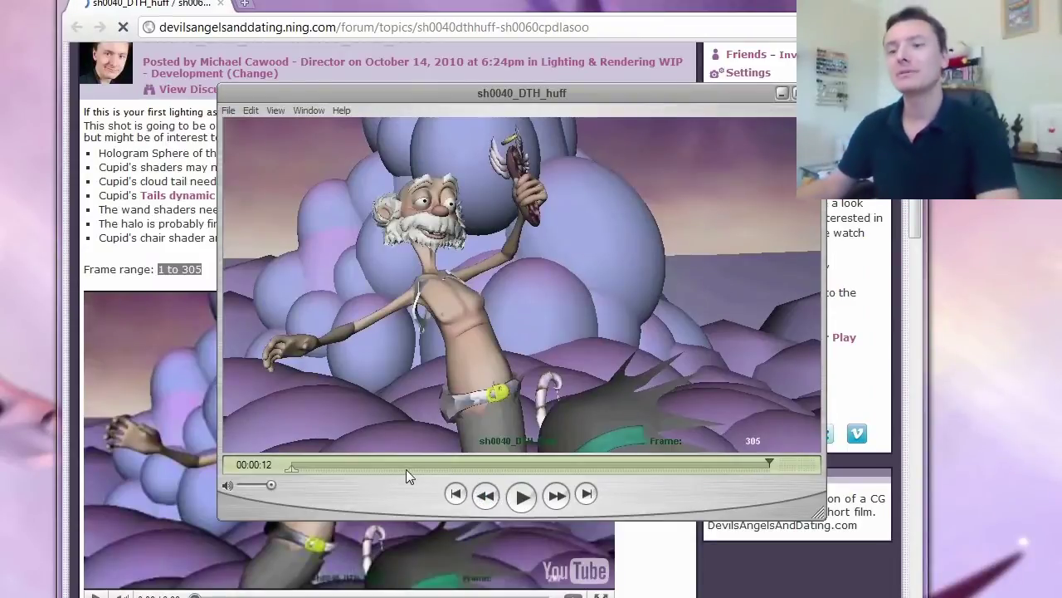
left_click(322, 467)
left_click_drag(320, 465, 508, 464)
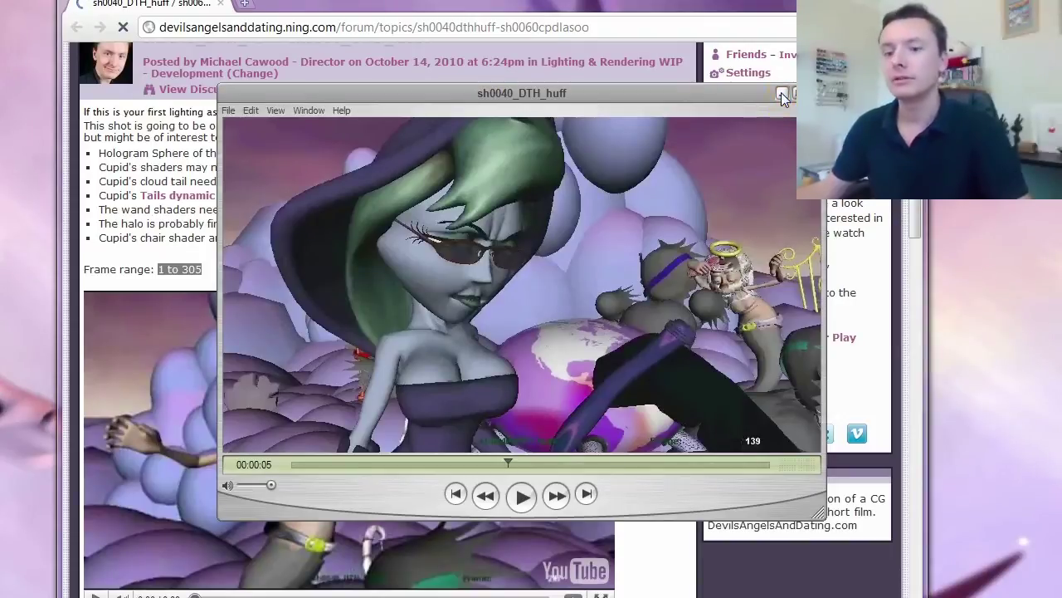
left_click(783, 97)
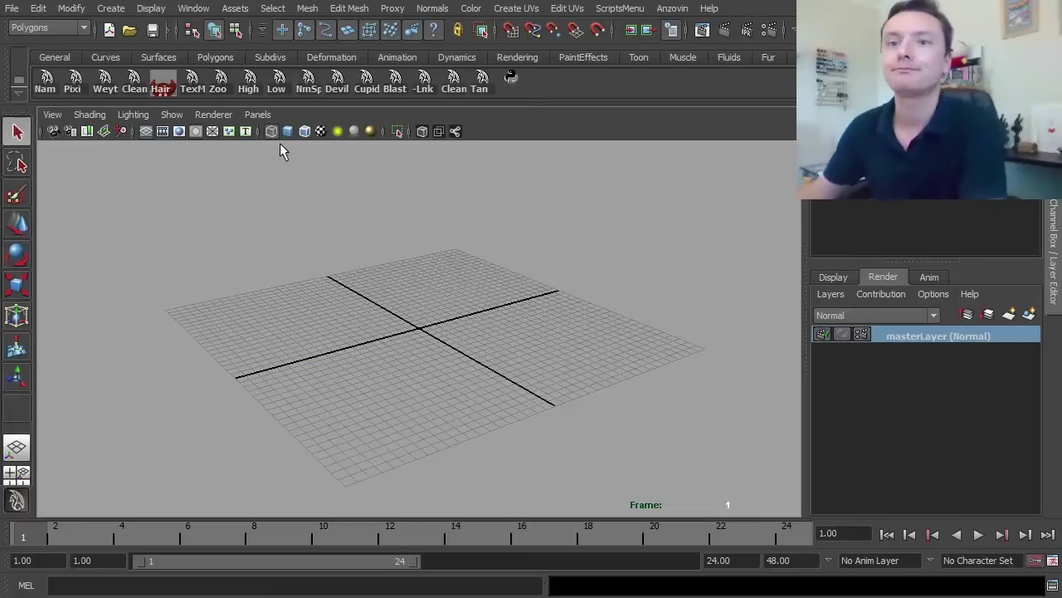
- Open Render_Scene_v14_MC.ma from My Dropbox/030_Lighting/Master, discarding the untitled scene
left_click(12, 9)
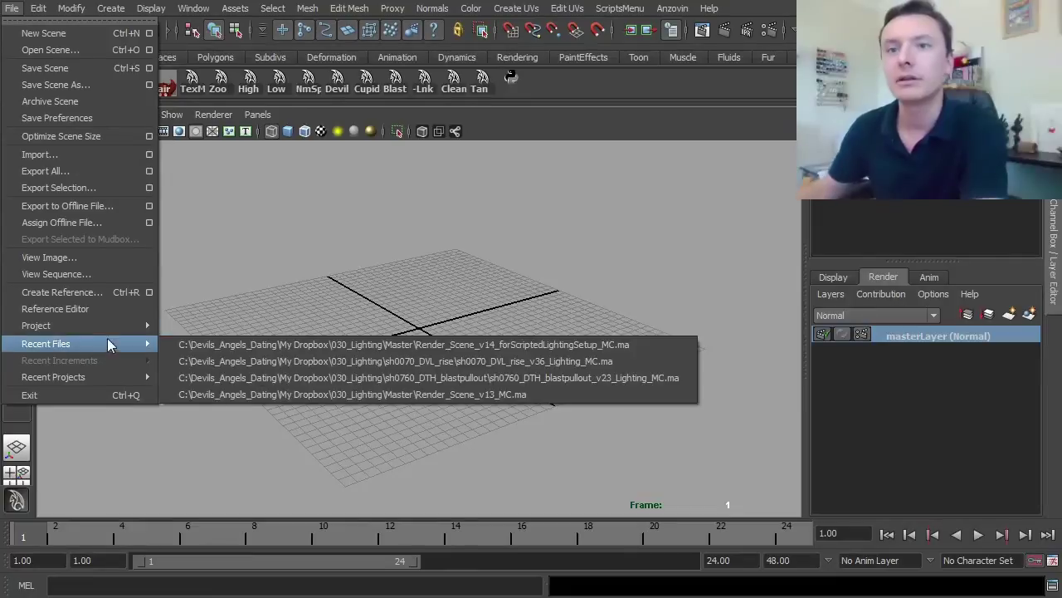
left_click(46, 50)
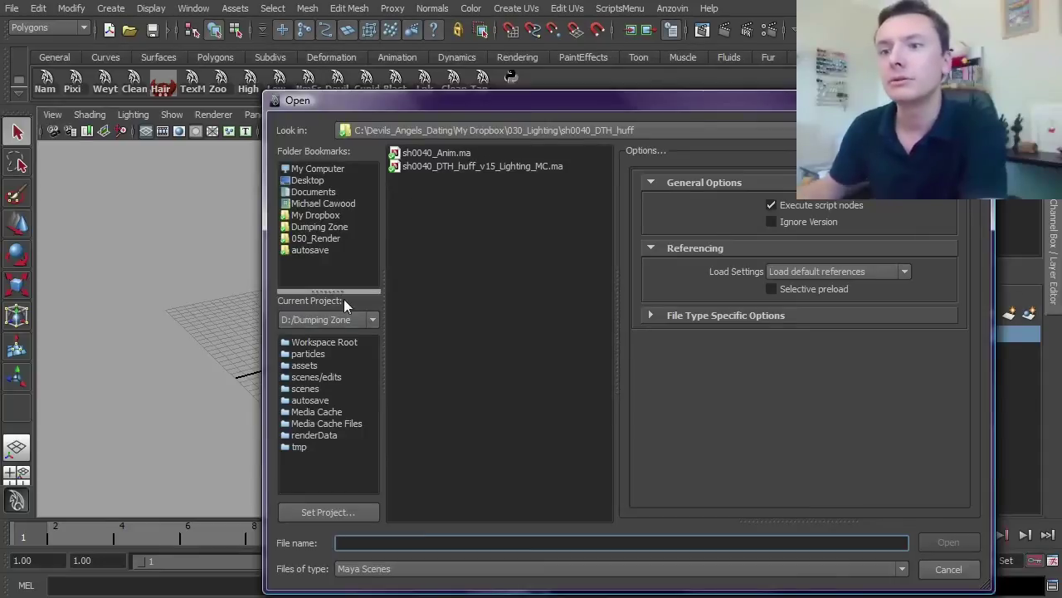
left_click(316, 218)
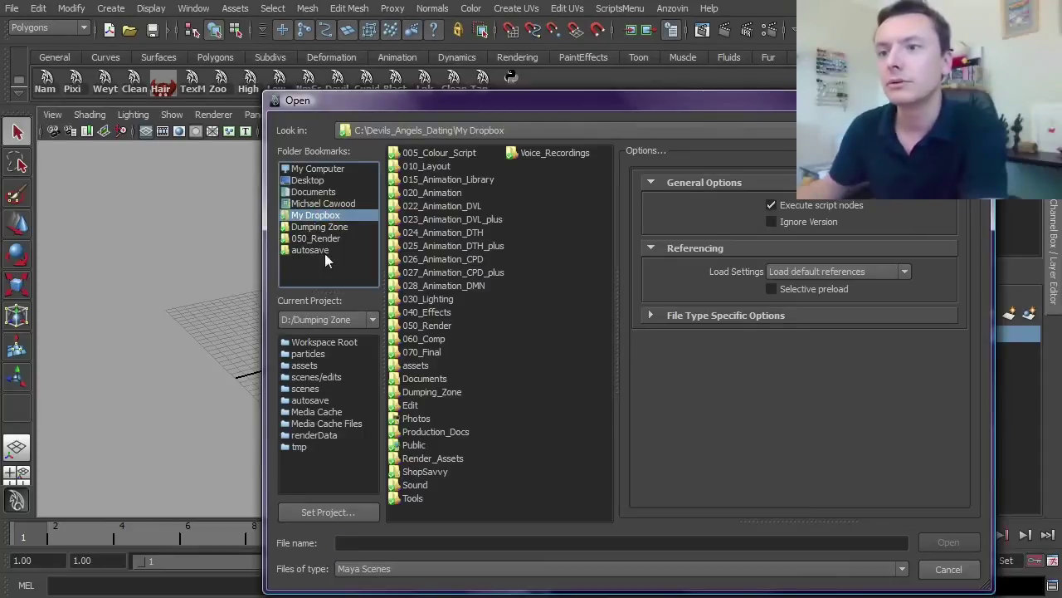
double_click(426, 299)
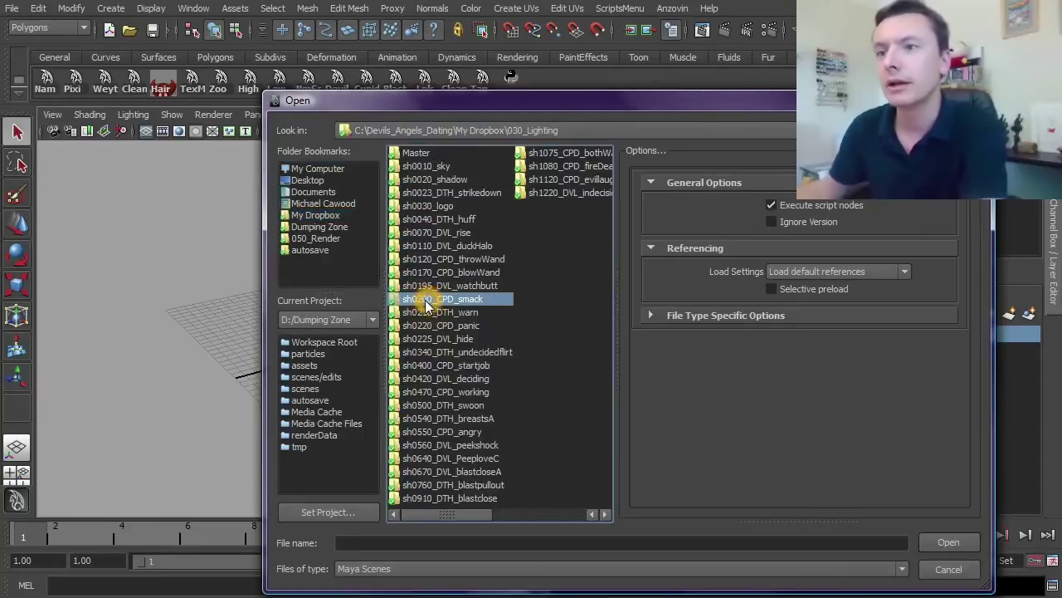
double_click(415, 152)
left_click(415, 155)
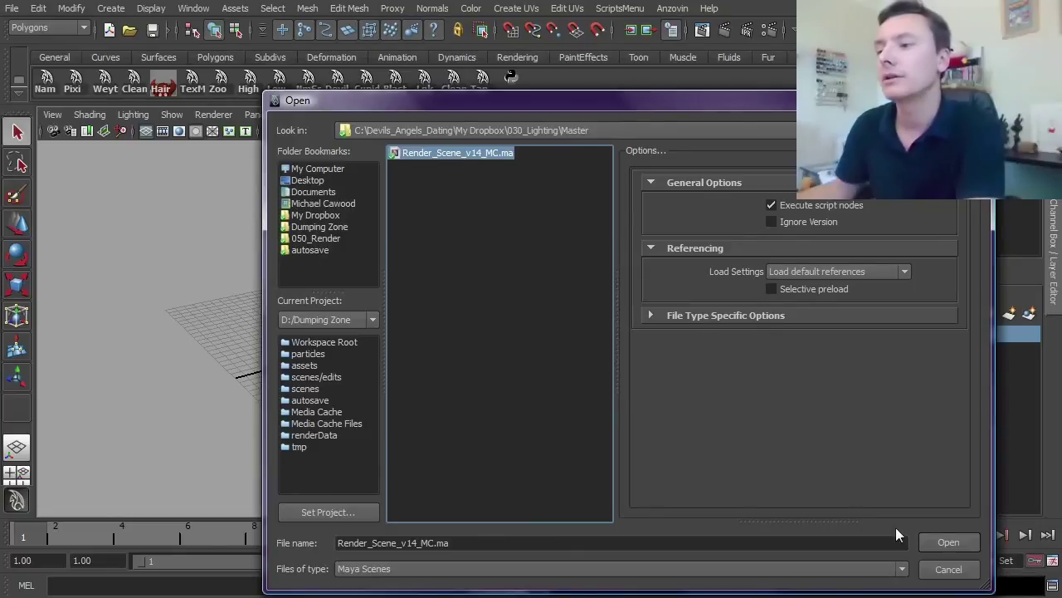
left_click(946, 543)
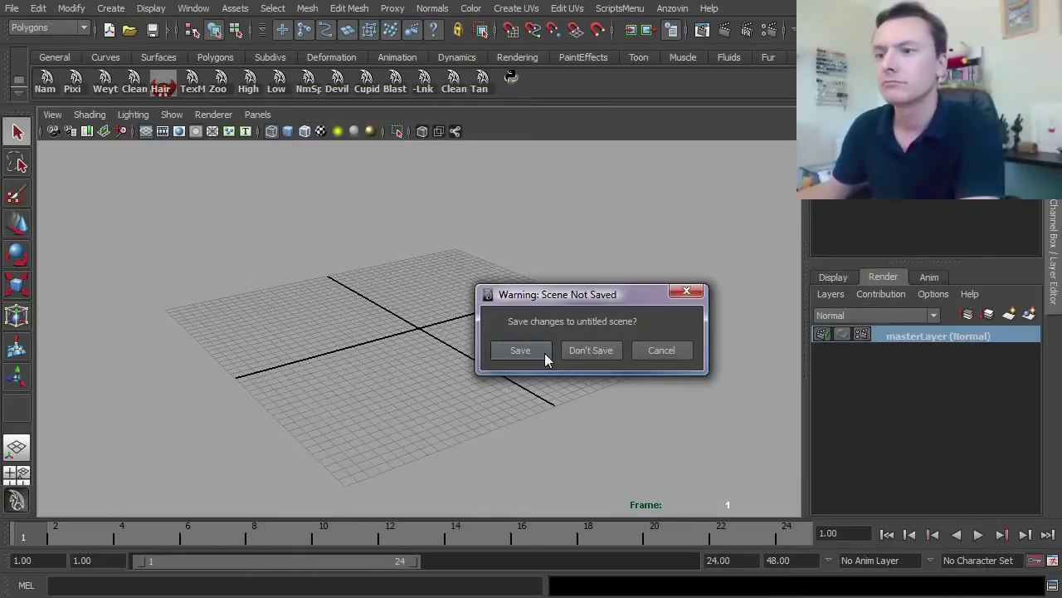
left_click(583, 349)
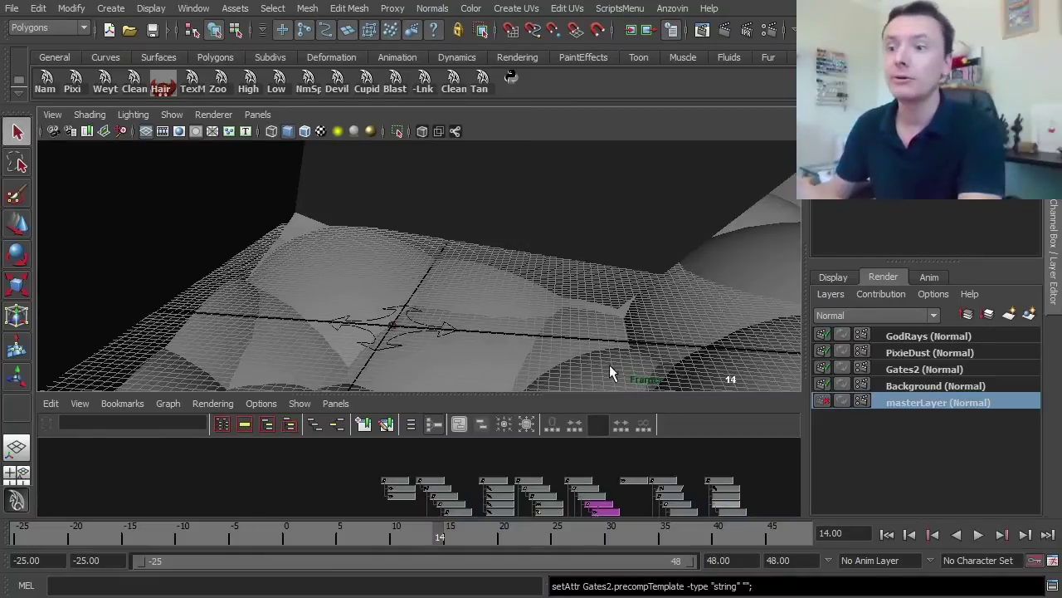
- Reference sh0040_Anim.ma from 030_Lighting/sh0040_DTH_huff via the Reference Editor
left_click(12, 15)
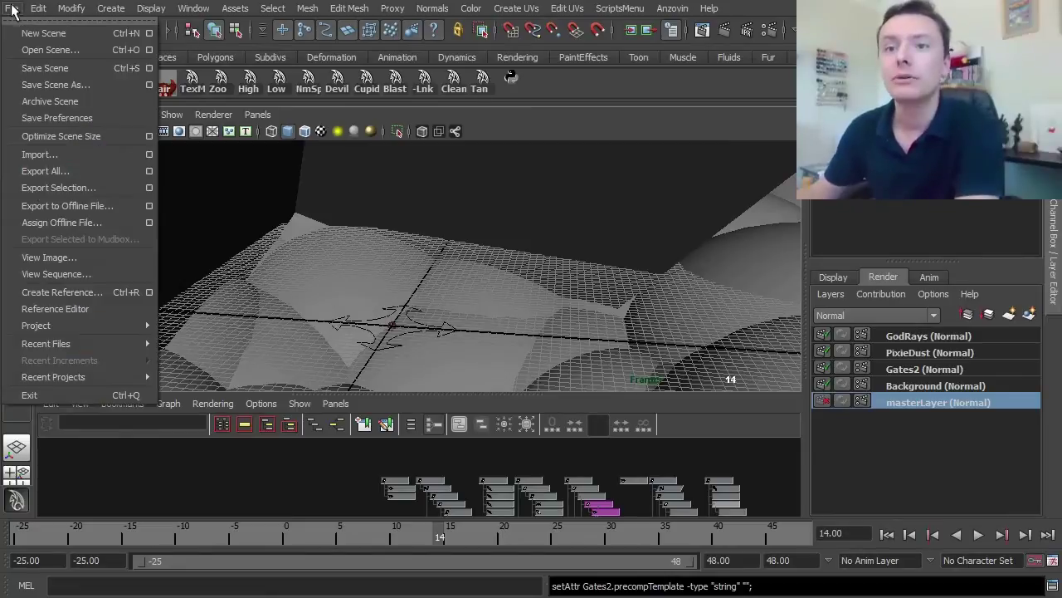
left_click(79, 308)
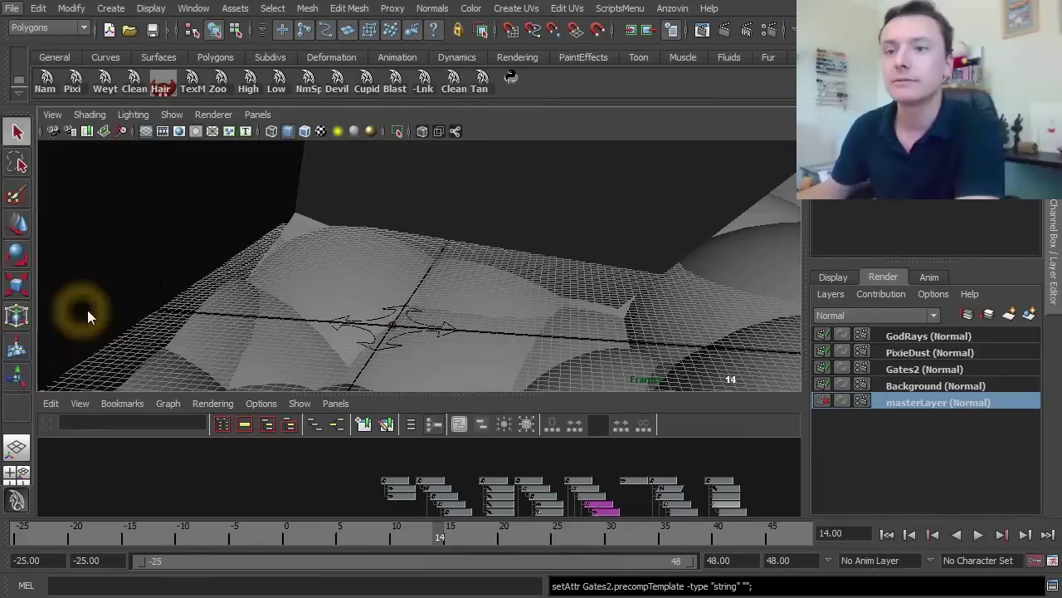
left_click_drag(59, 214, 501, 57)
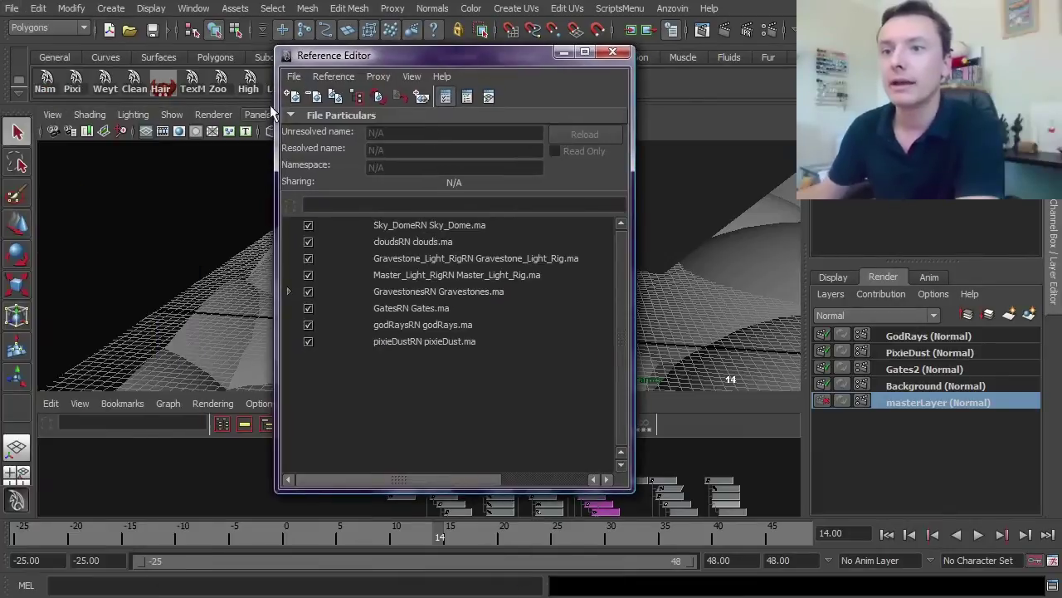
left_click(295, 96)
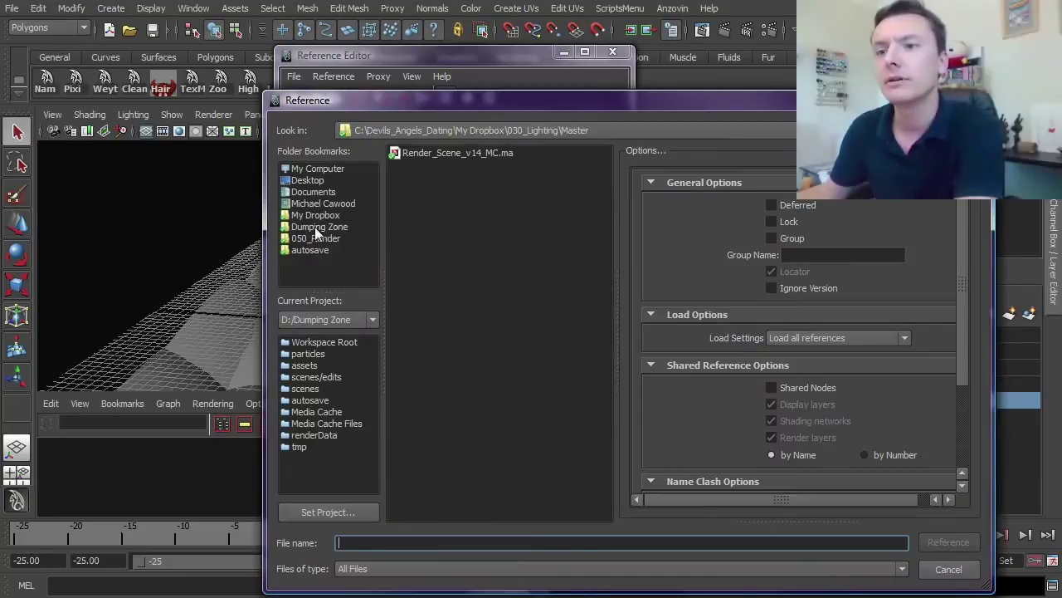
left_click(317, 217)
double_click(435, 299)
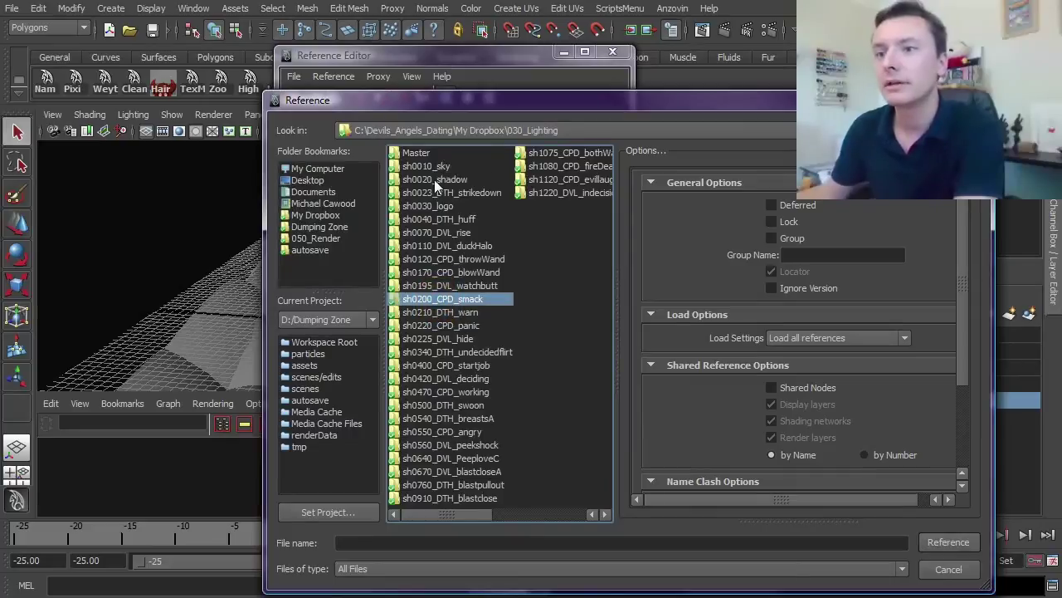
left_click(433, 221)
double_click(434, 222)
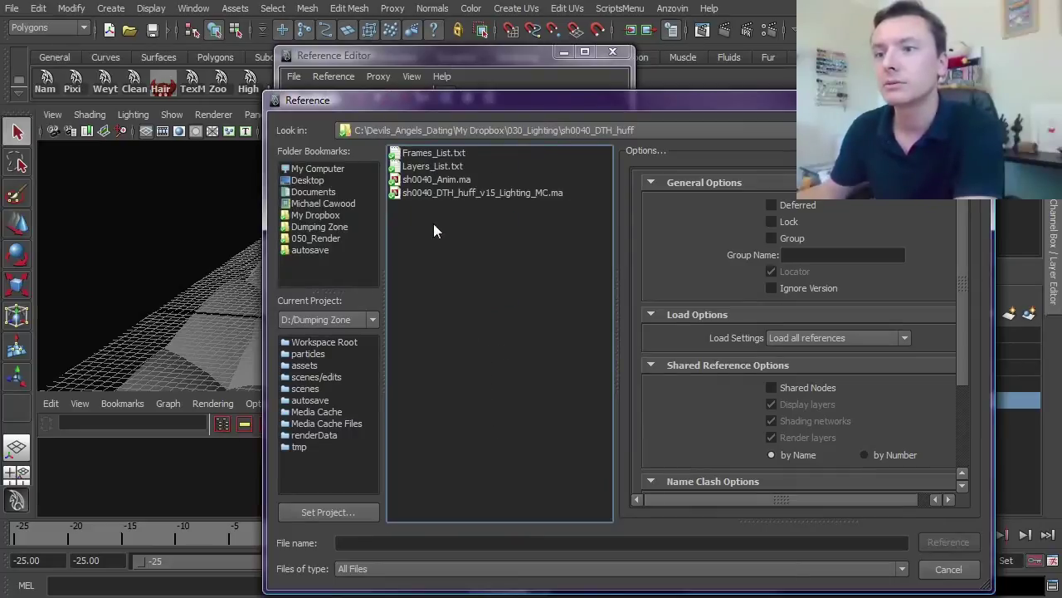
left_click(437, 179)
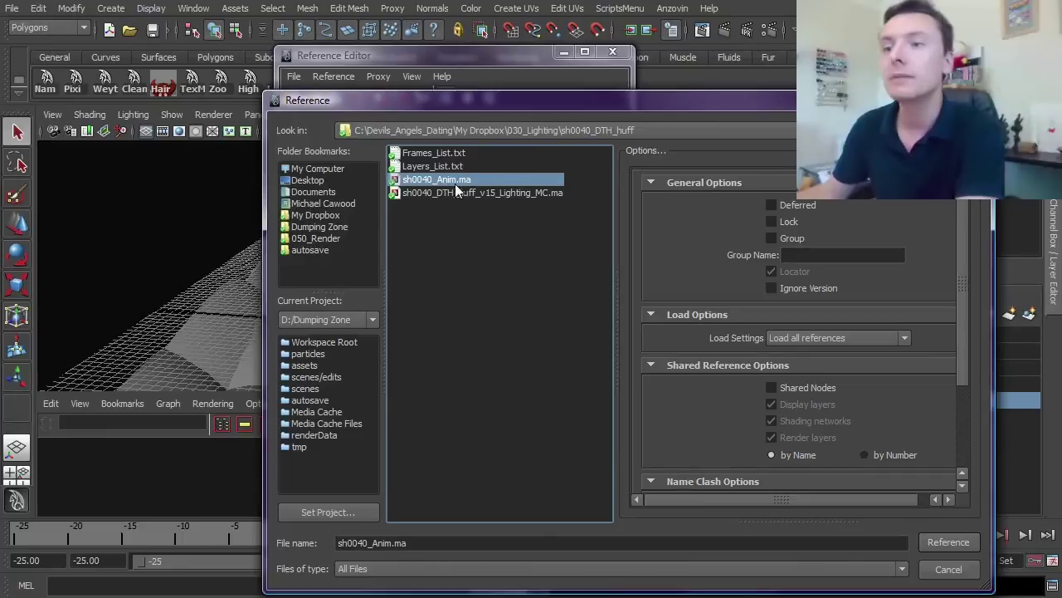
left_click(942, 541)
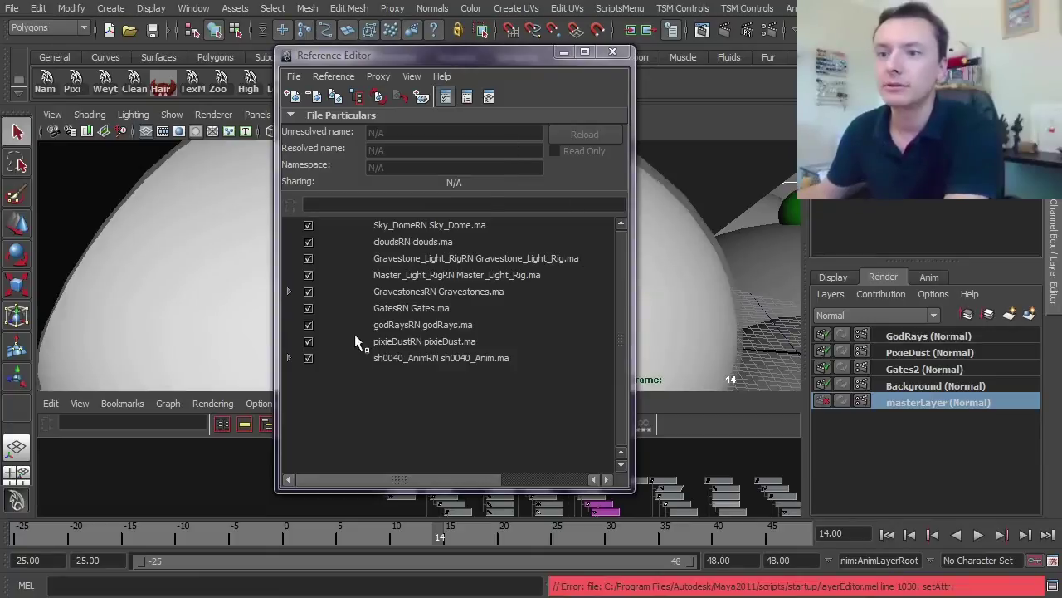
- Expand the sh0040_AnimRN reference's contents, then close the Reference Editor
left_click(288, 358)
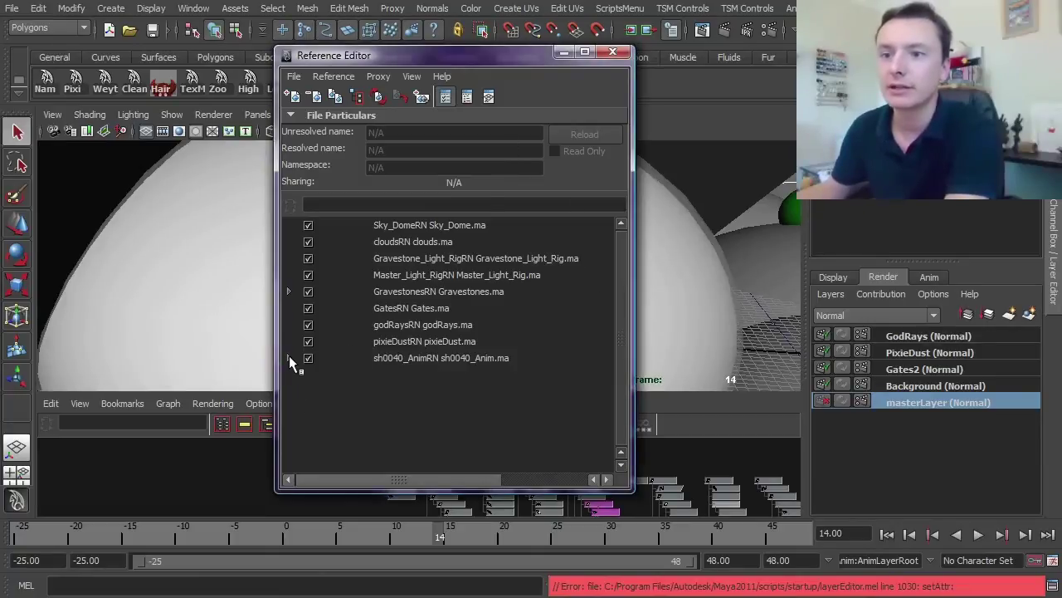
left_click_drag(626, 305, 623, 267)
left_click(612, 52)
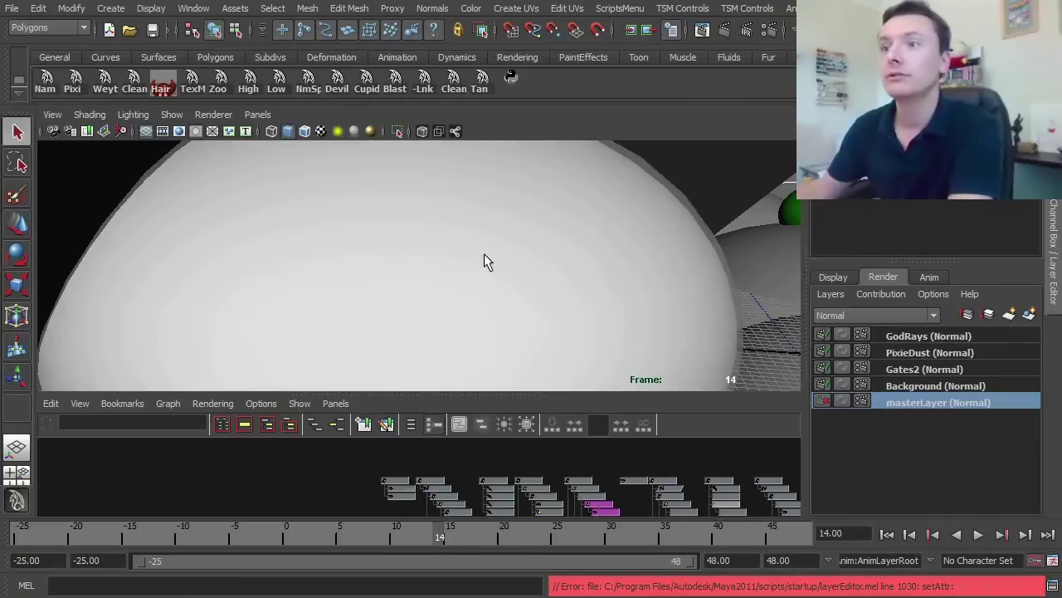
- Run ScriptsMenu > lightingSetup to generate the 14 lit render layers
left_click(620, 10)
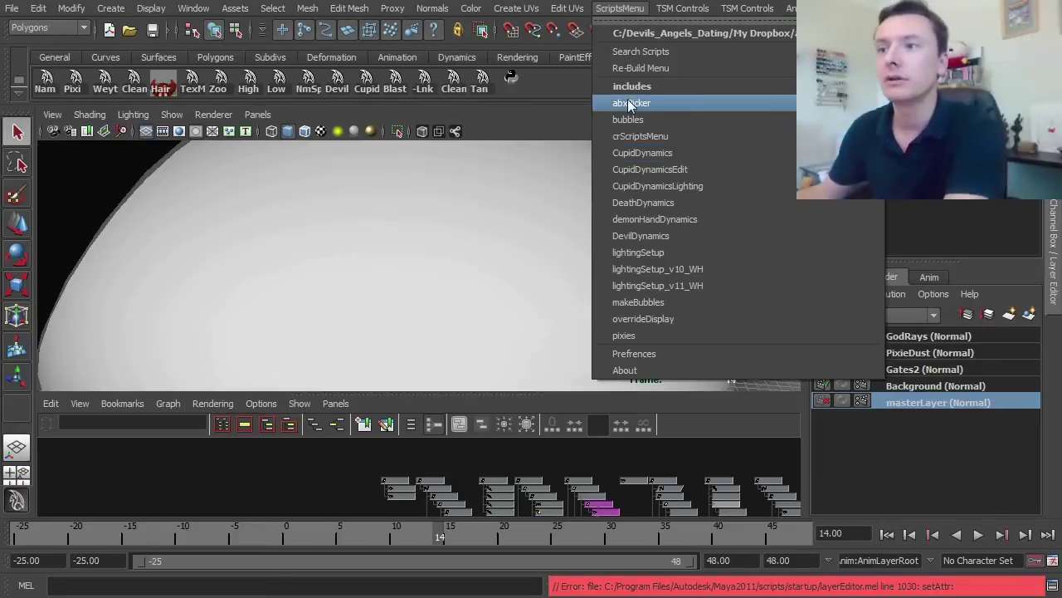
left_click(623, 11)
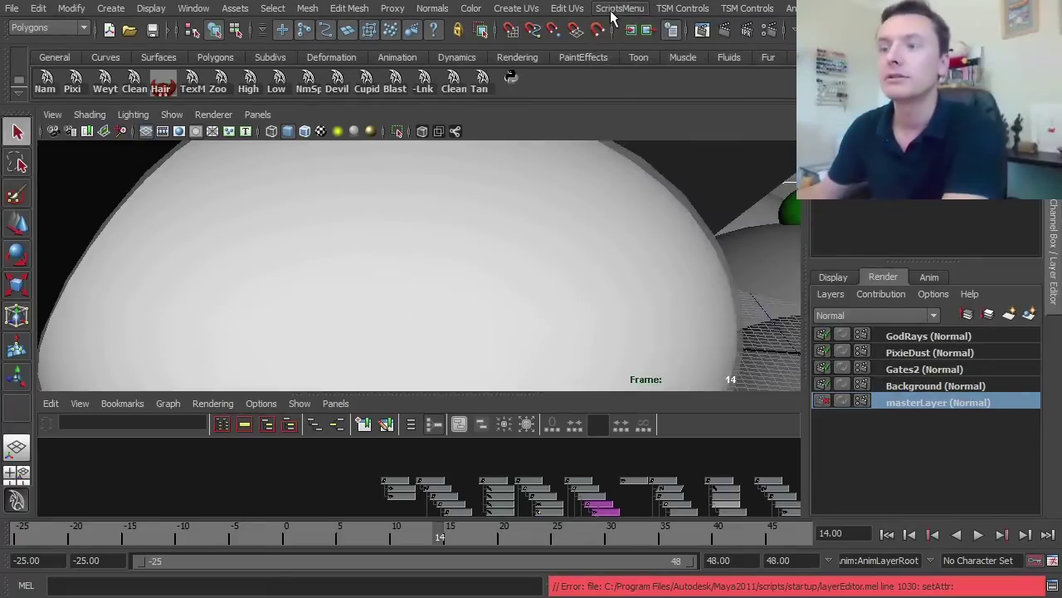
left_click(615, 7)
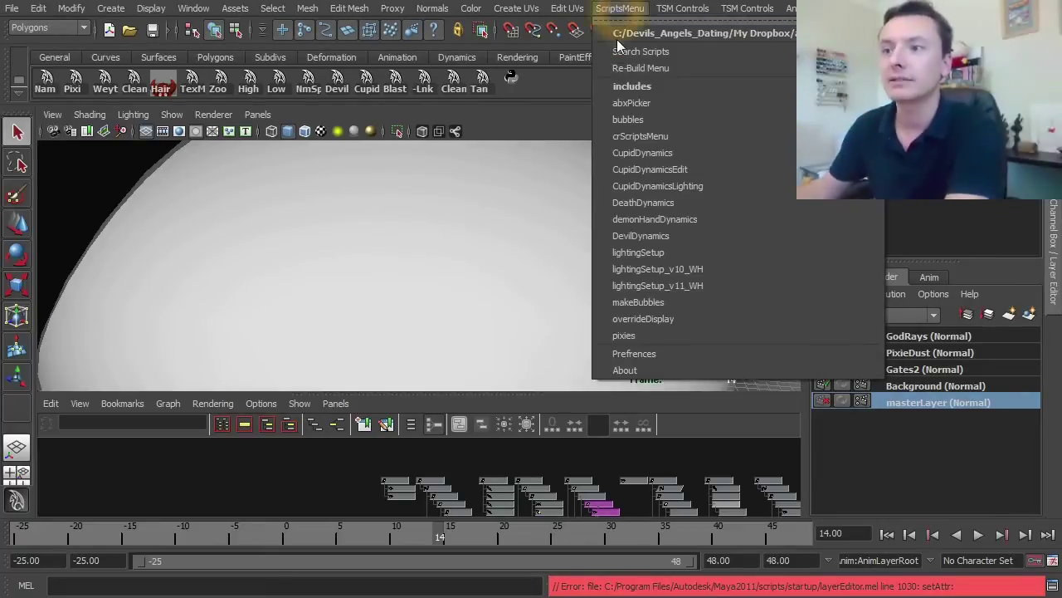
left_click(638, 252)
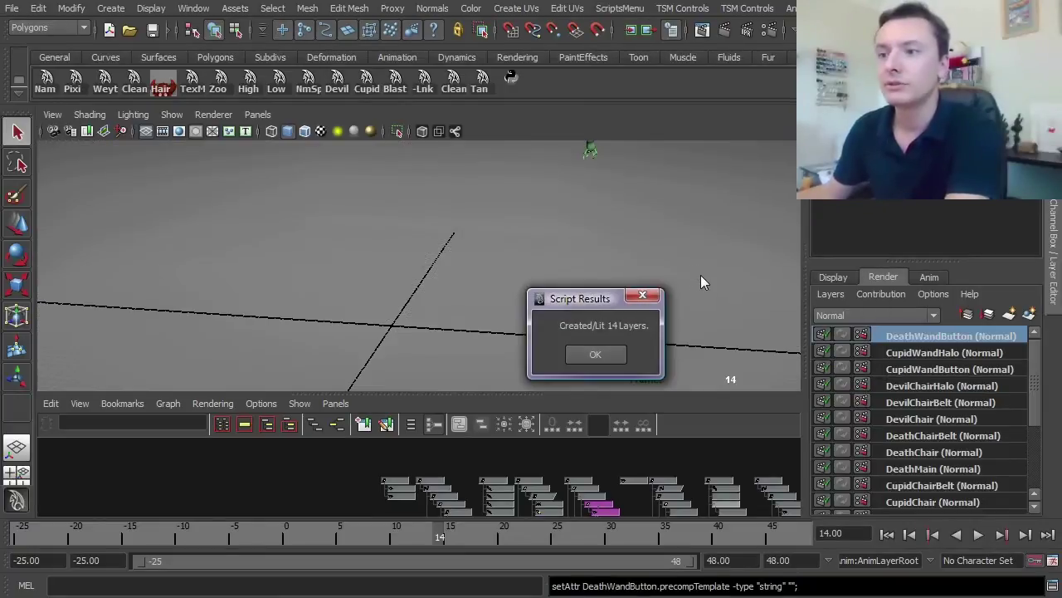
- Dismiss Script Results and enlarge the Layer Editor so every render layer shows
left_click(606, 351)
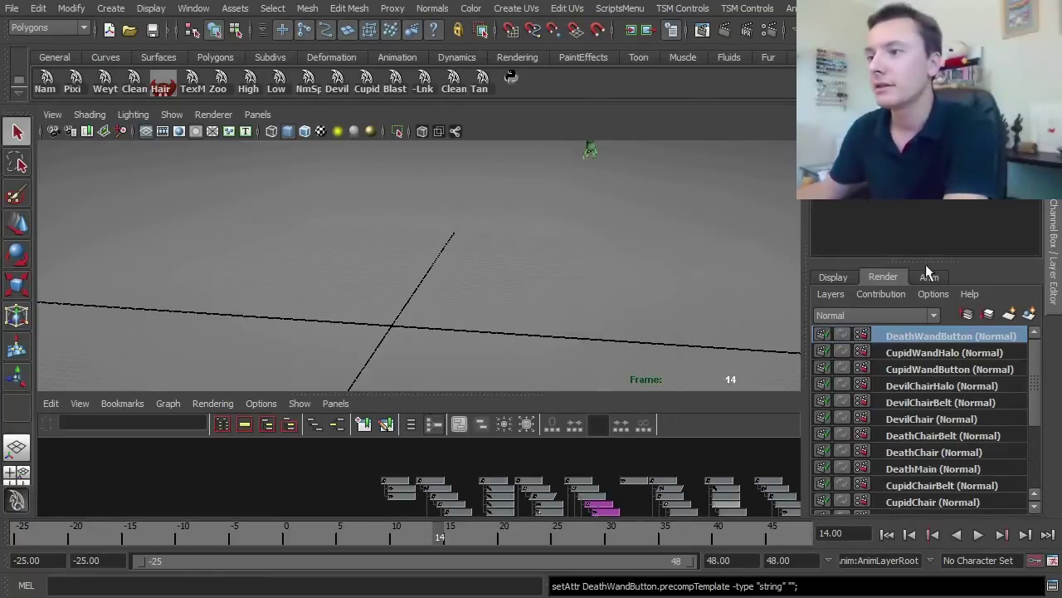
left_click_drag(926, 260, 928, 207)
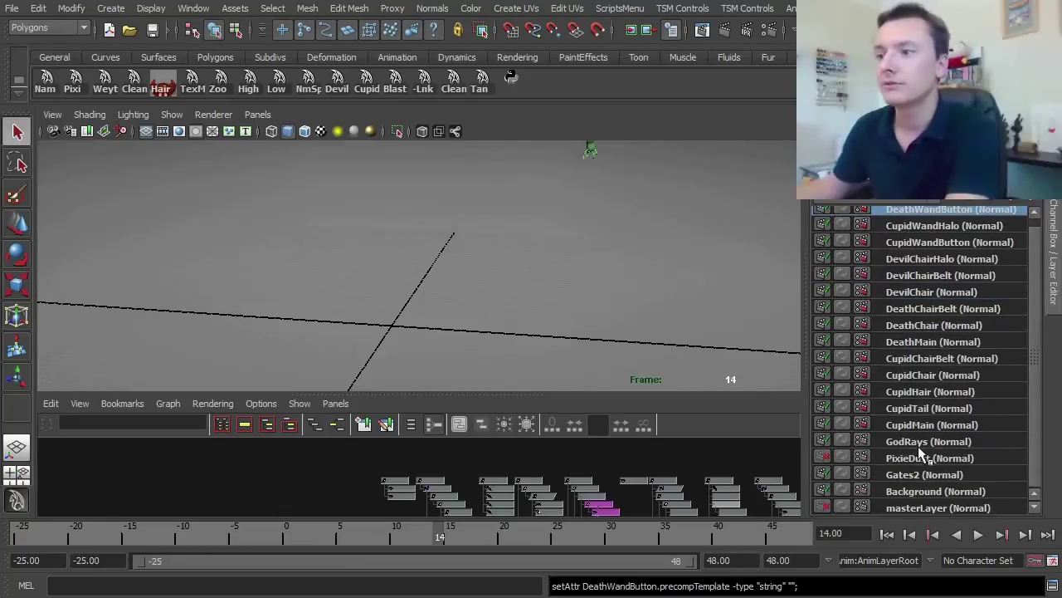
scroll(1037, 411, "up", 1)
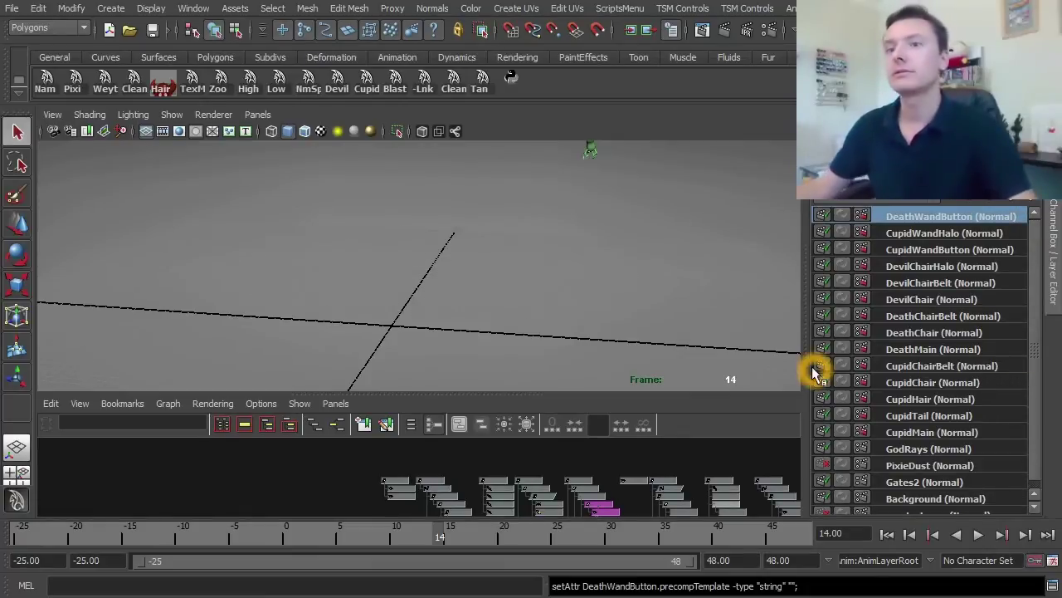
left_click_drag(1035, 325, 1029, 340)
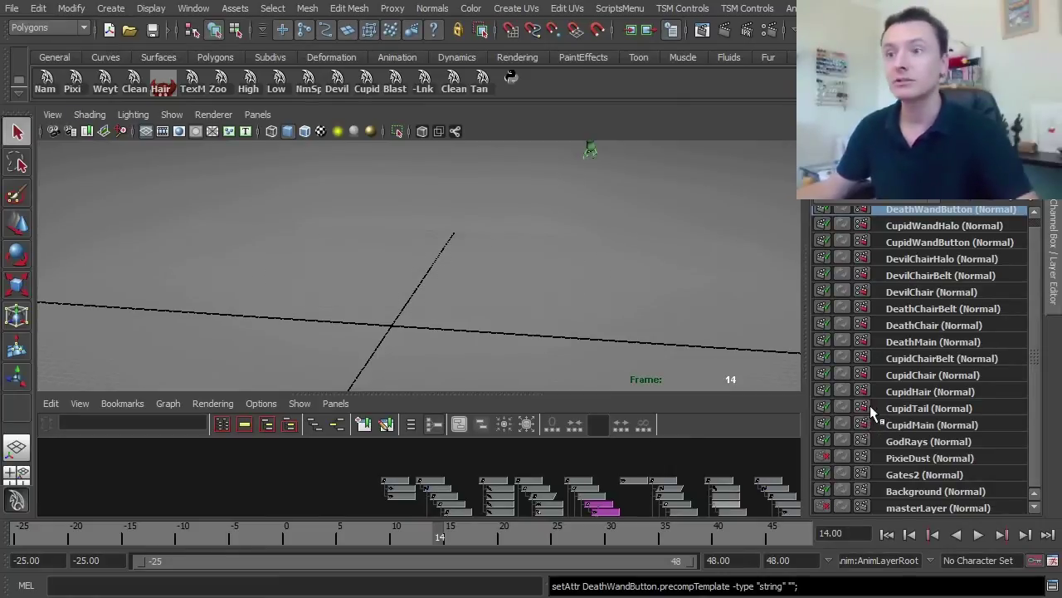
- Look through the sh0040_DTH_huff shot camera at frame 28
left_click(262, 115)
mouse_move(299, 132)
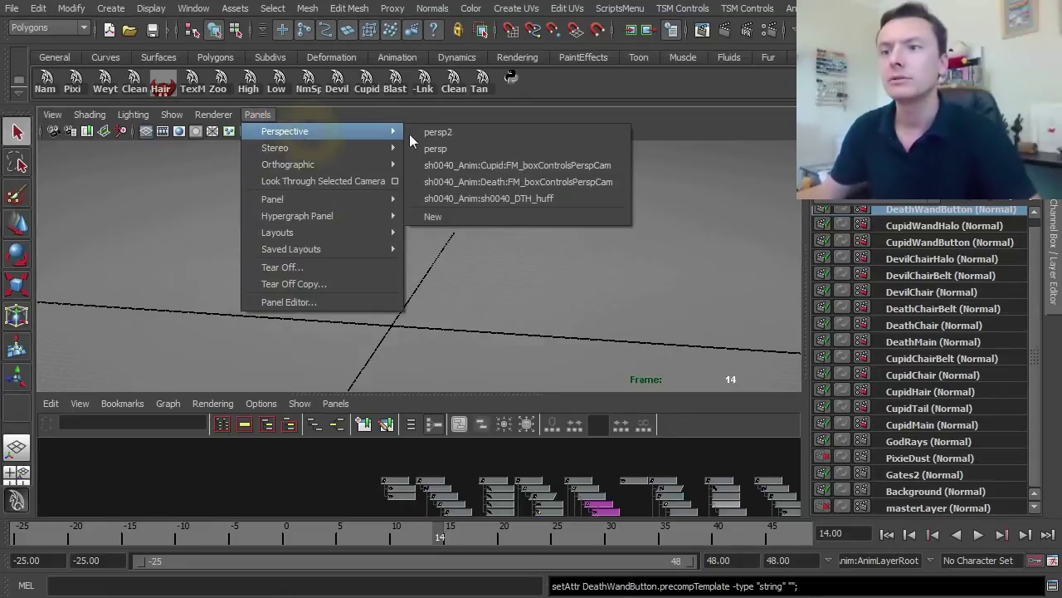
left_click(483, 199)
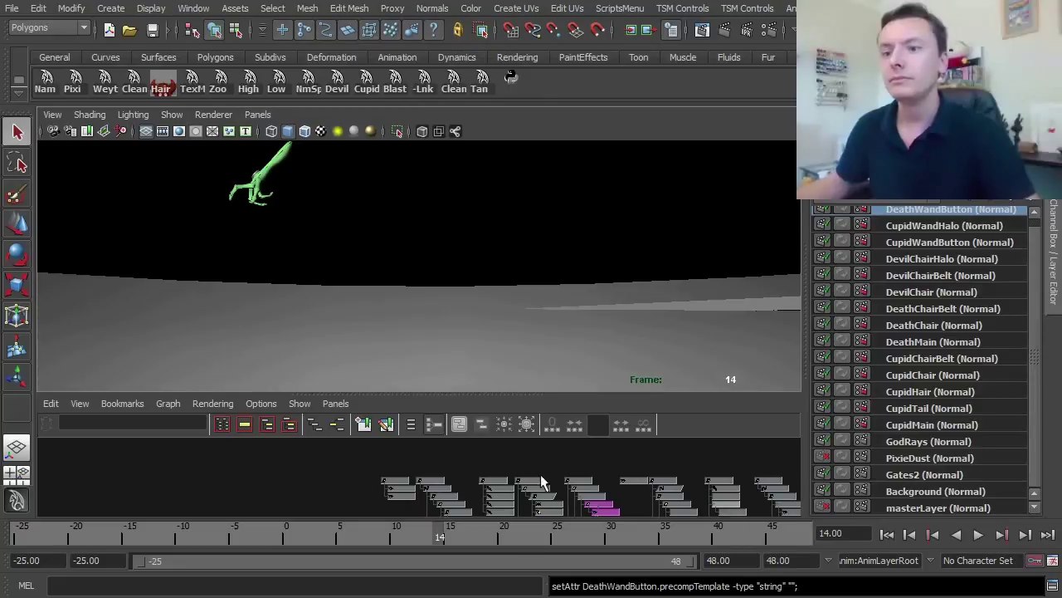
left_click(589, 536)
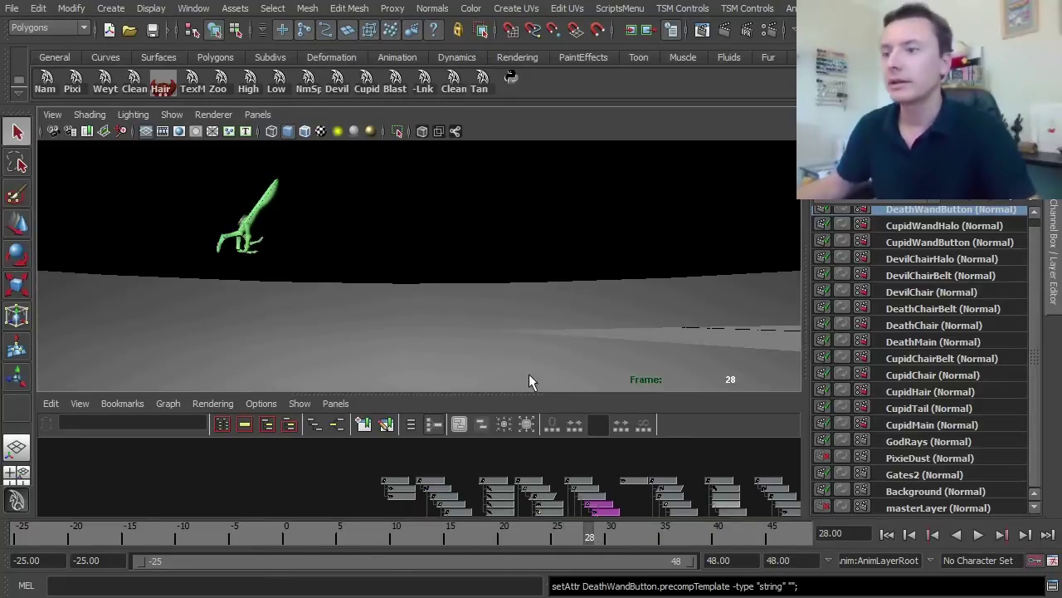
scroll(1037, 282, "up", 1)
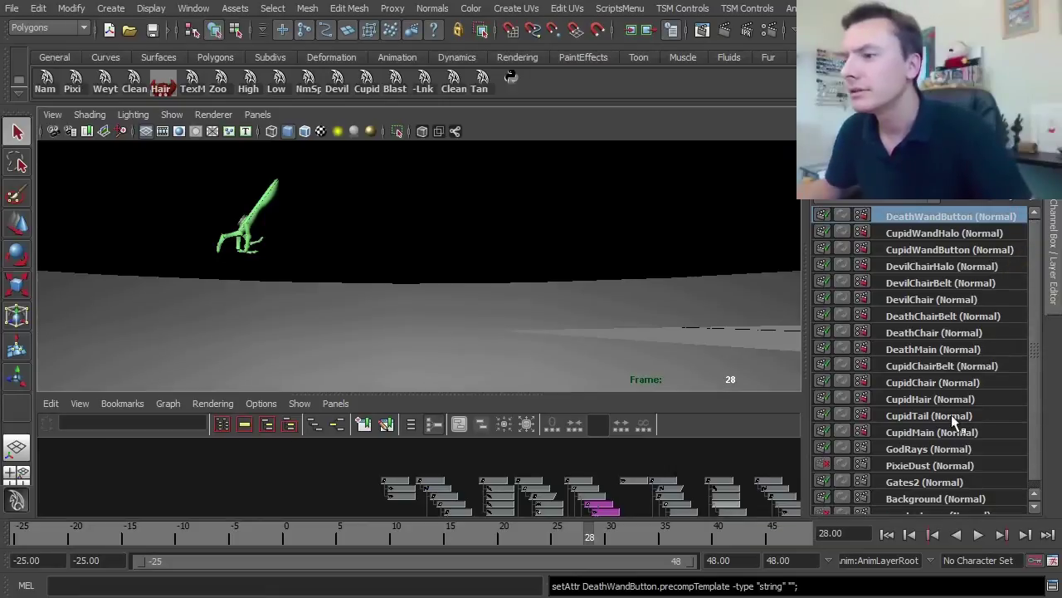
- Show the DeathMain layer at frame 46 and check the forum post's frame range
left_click(912, 350)
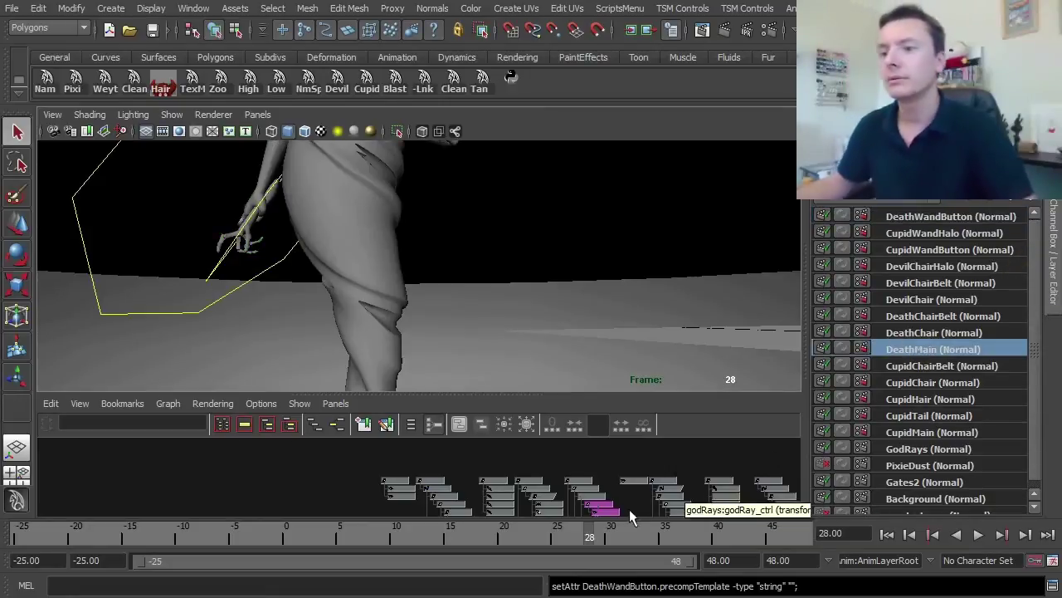
left_click(788, 535)
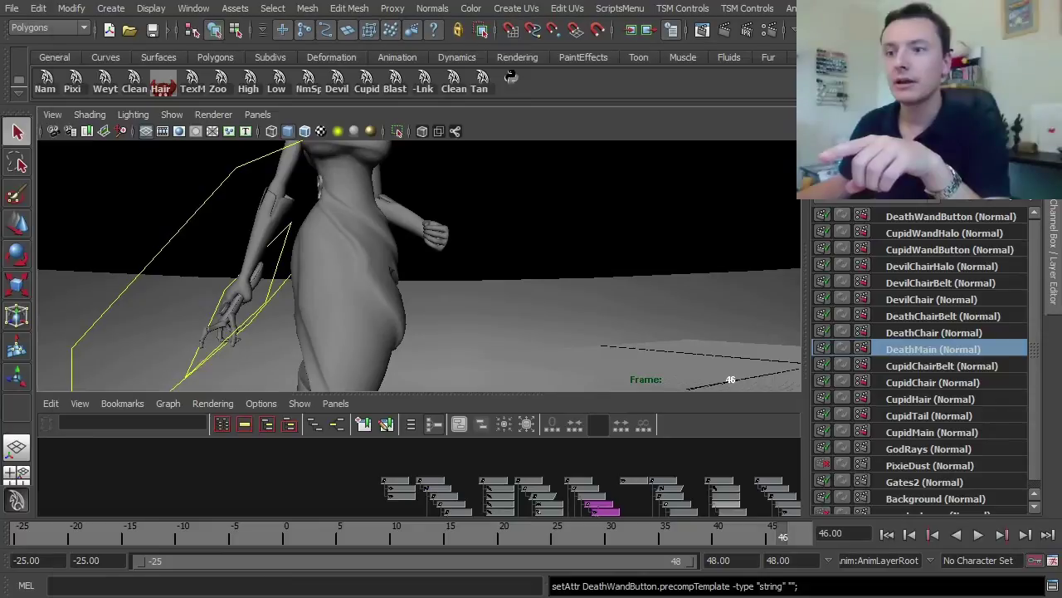
key("alt+Tab")
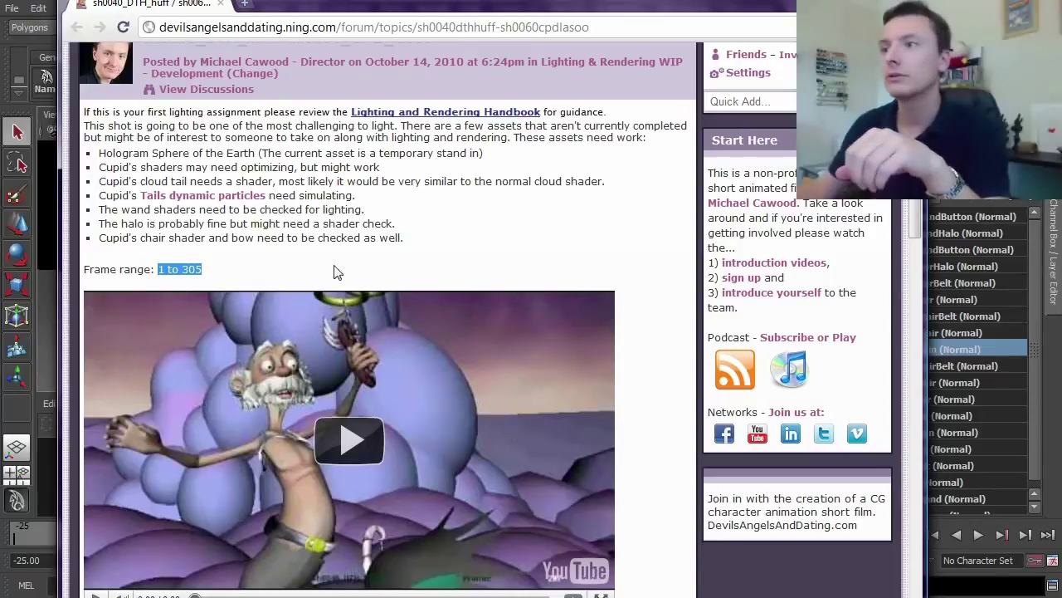
key("alt+Tab")
- Set the playback range to start at frame 1 and end at frame 305
double_click(735, 560)
key("Return")
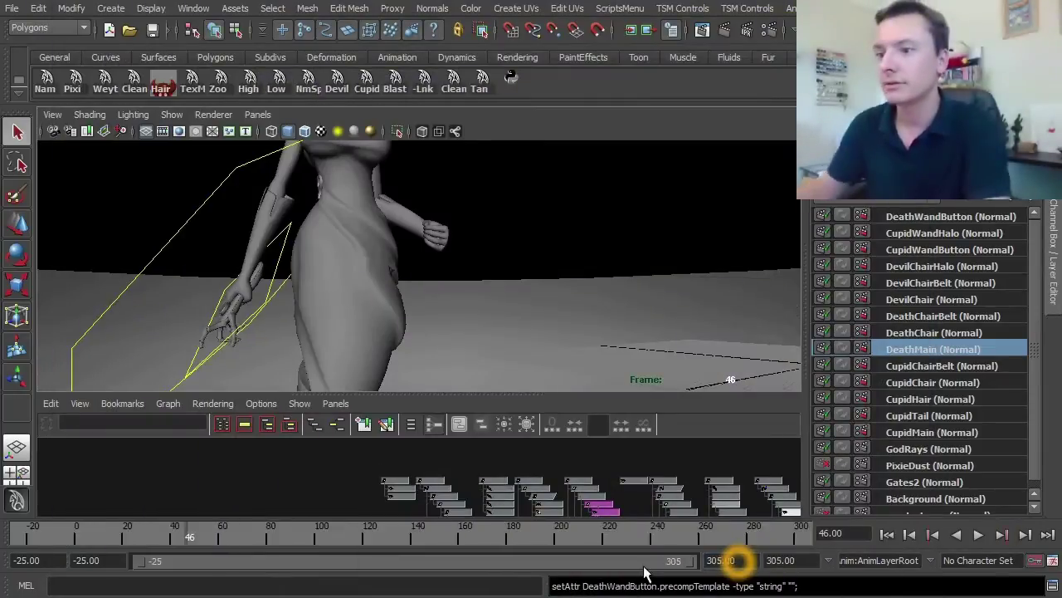
double_click(108, 560)
type("1")
key("Return")
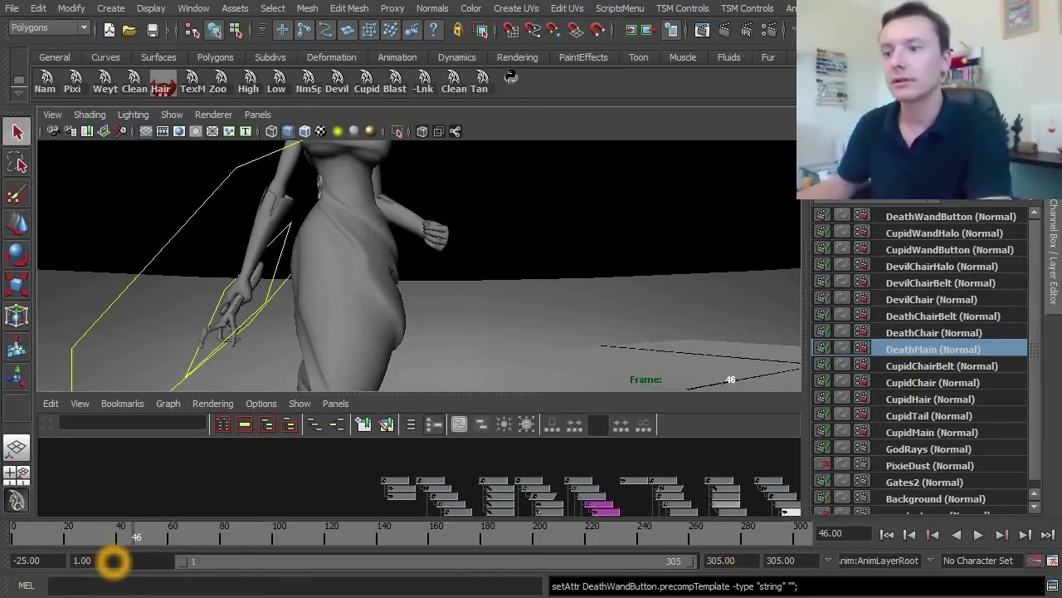
- Turn on the 1280x720 resolution gate for the shot camera
left_click(679, 532)
left_click(51, 114)
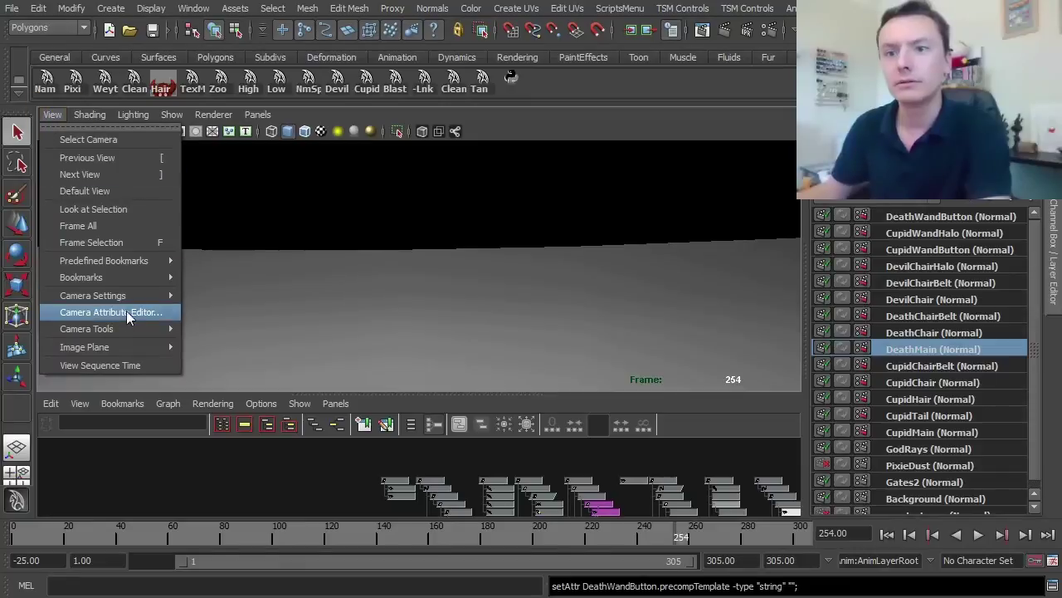
mouse_move(141, 296)
left_click(230, 395)
left_click(52, 115)
mouse_move(166, 301)
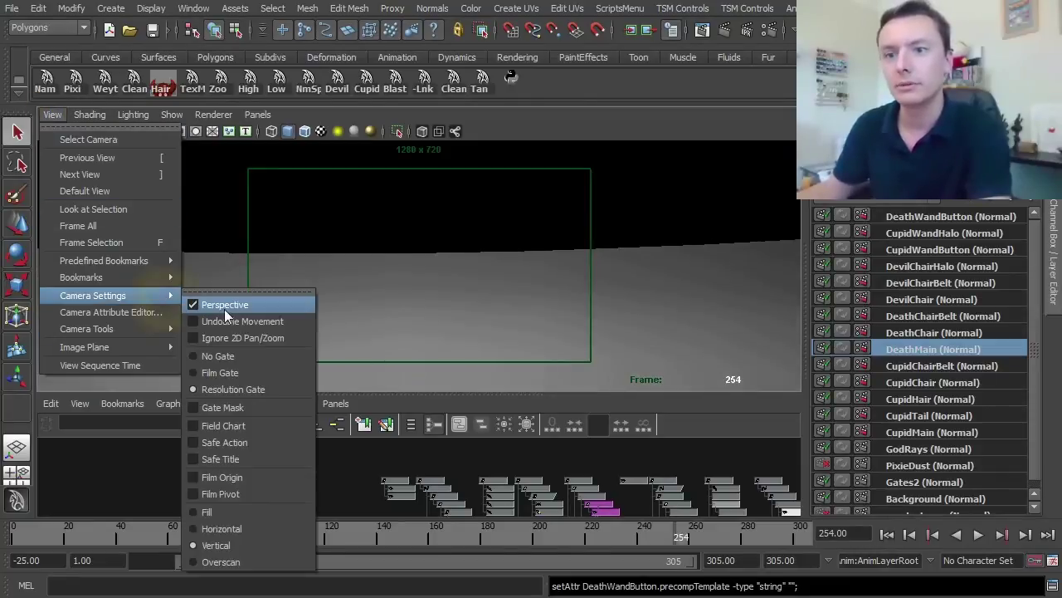
left_click(222, 407)
- Move the timeline to frame 154, then switch over to After Effects
left_click(732, 537)
left_click(565, 533)
left_click(418, 536)
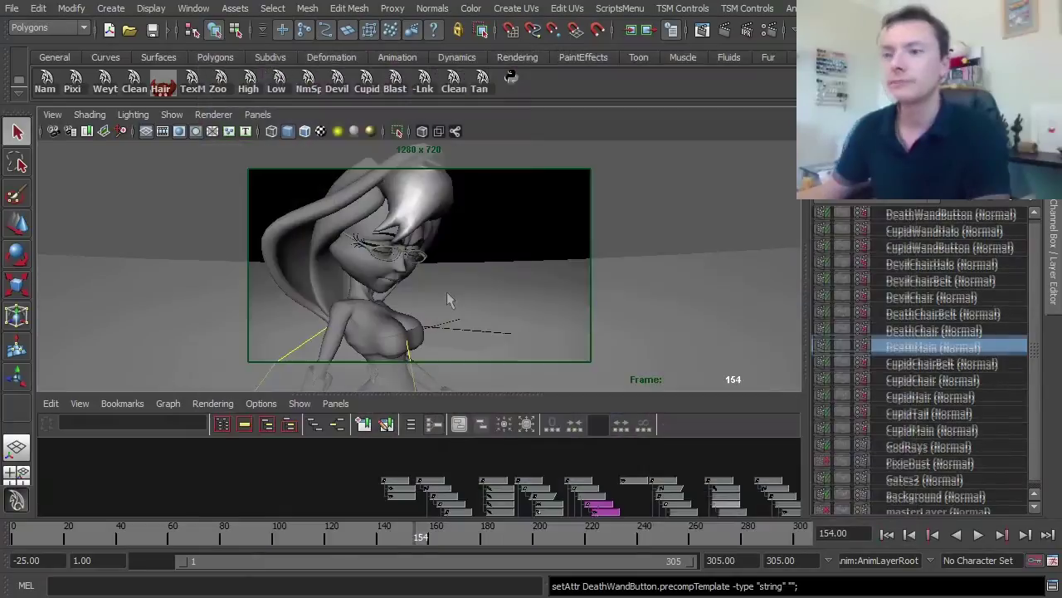
left_click(634, 480)
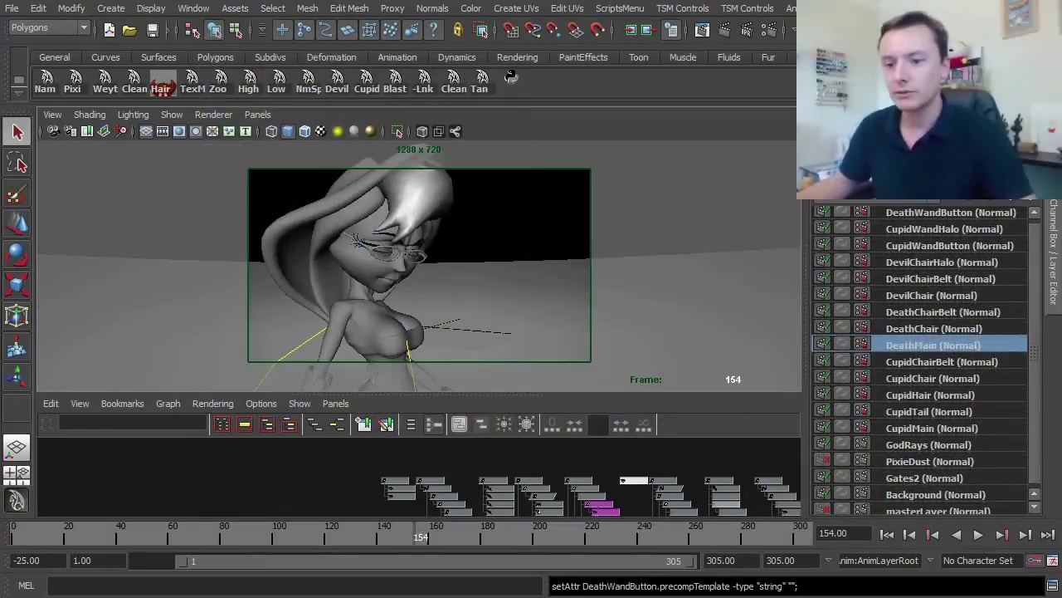
key("alt+Tab")
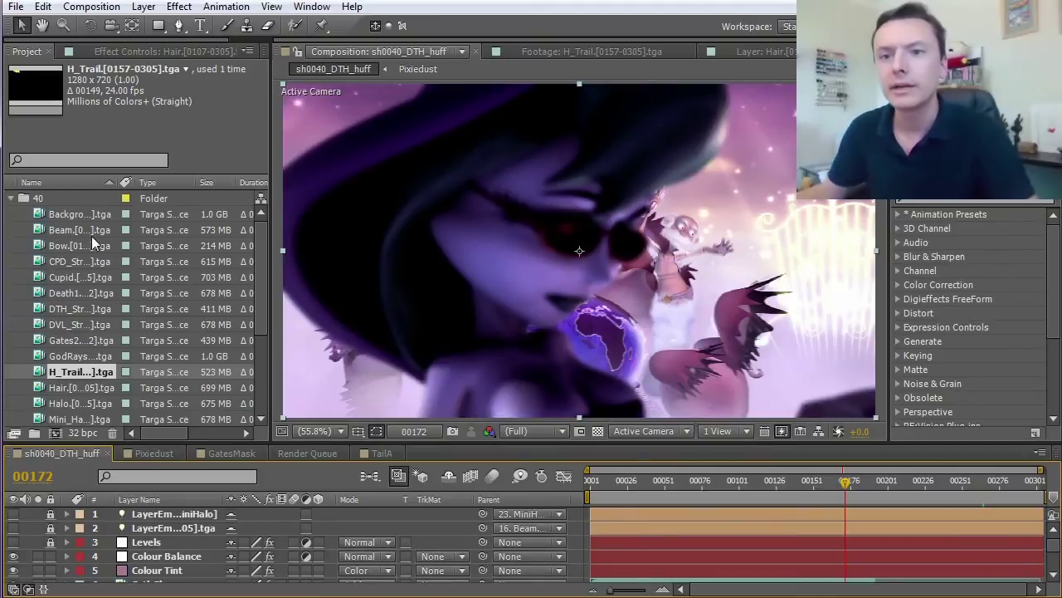
- Open the Death1 render-pass footage, view it in RGB, and return to Maya
double_click(36, 297)
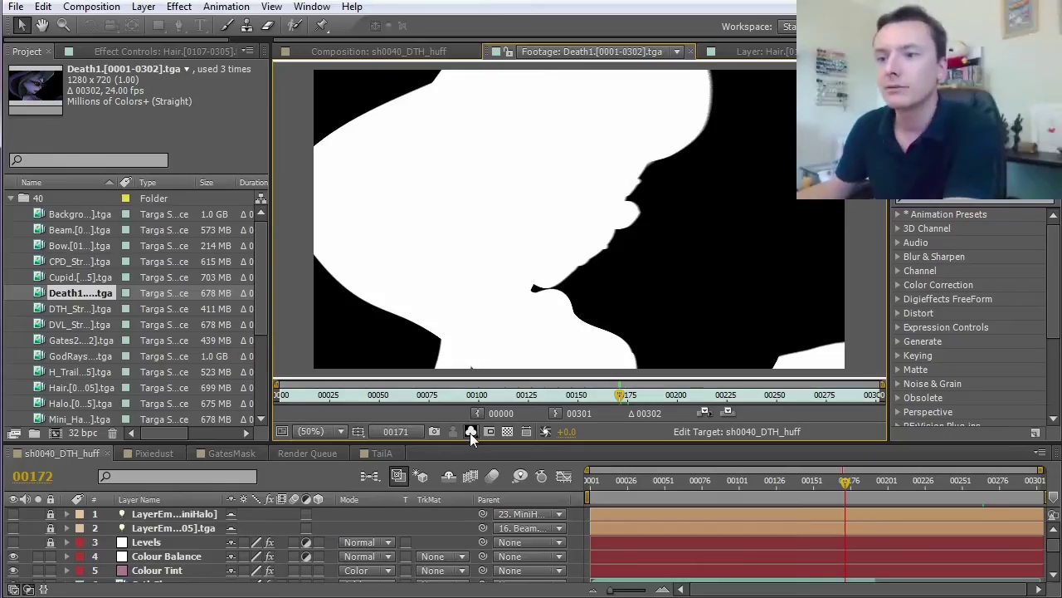
left_click(470, 433)
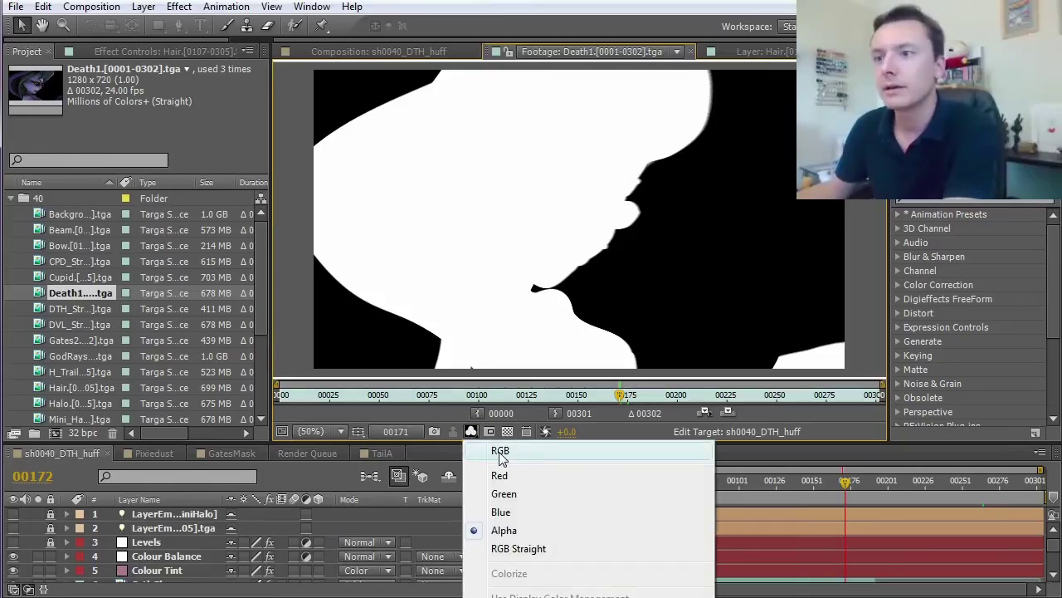
left_click(466, 445)
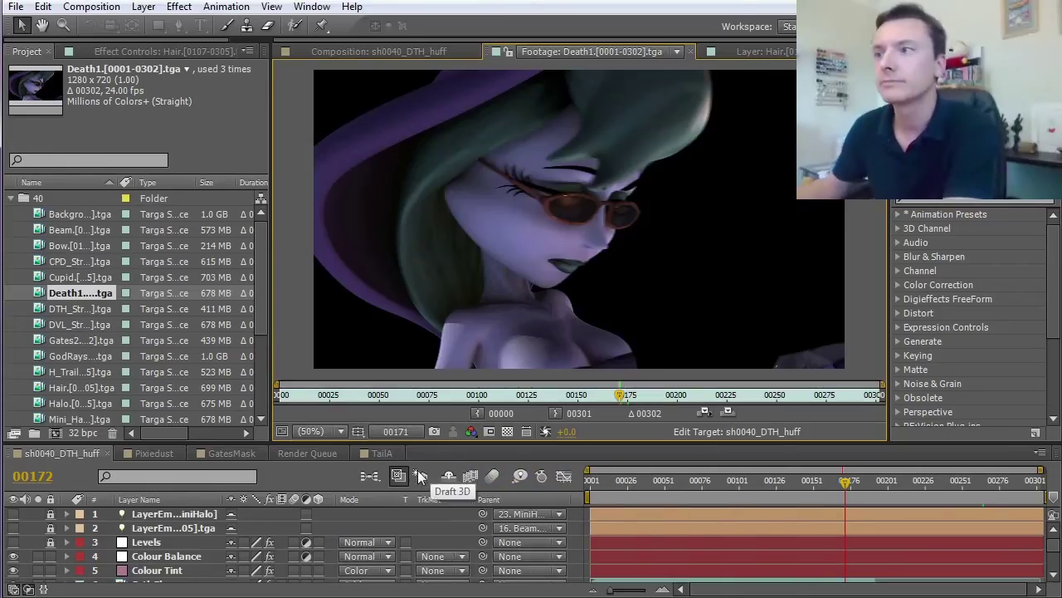
key("alt+Tab")
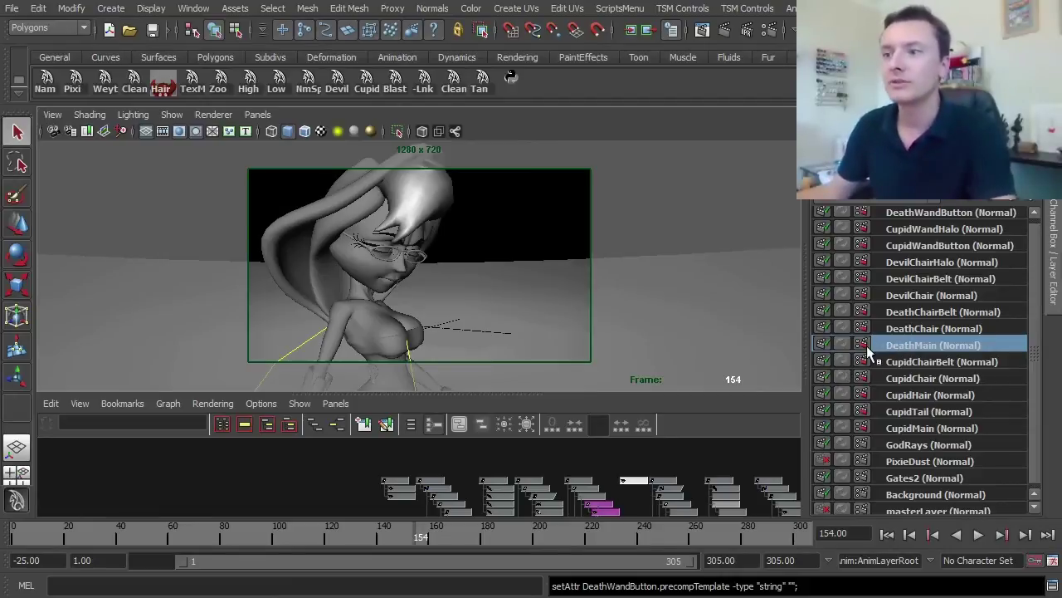
left_click(1034, 315)
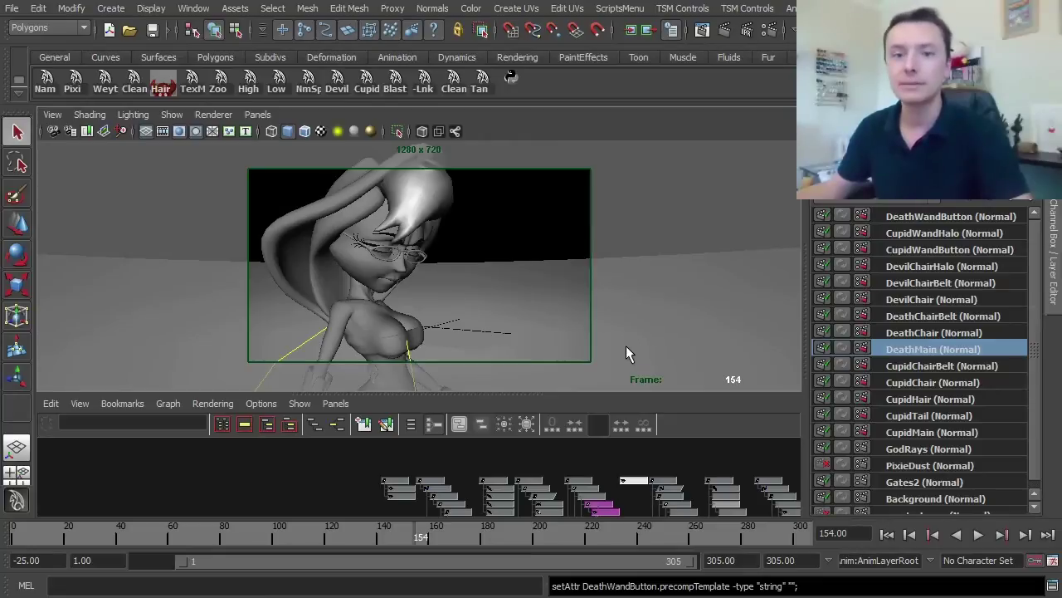
scroll(1036, 340, "down", 1)
scroll(1036, 332, "up", 1)
left_click(1026, 315)
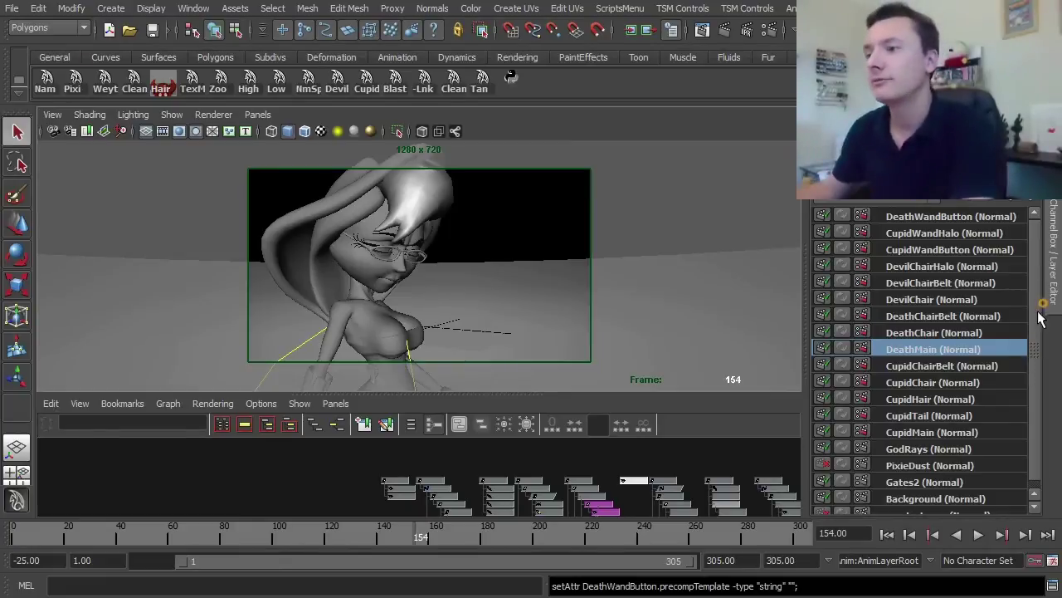
left_click_drag(1037, 331, 1038, 308)
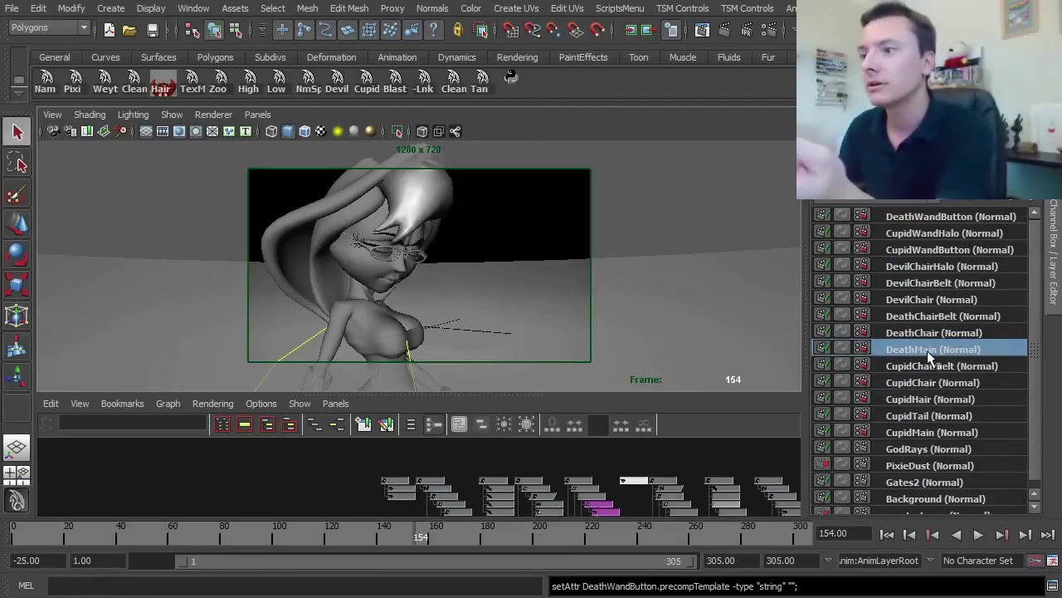
- Preview the DeathChair, DeathChairBelt, DevilChair, DevilChairBelt, DevilChairHalo, CupidWandButton, DeathWandButton and CupidTail layers
left_click(911, 332)
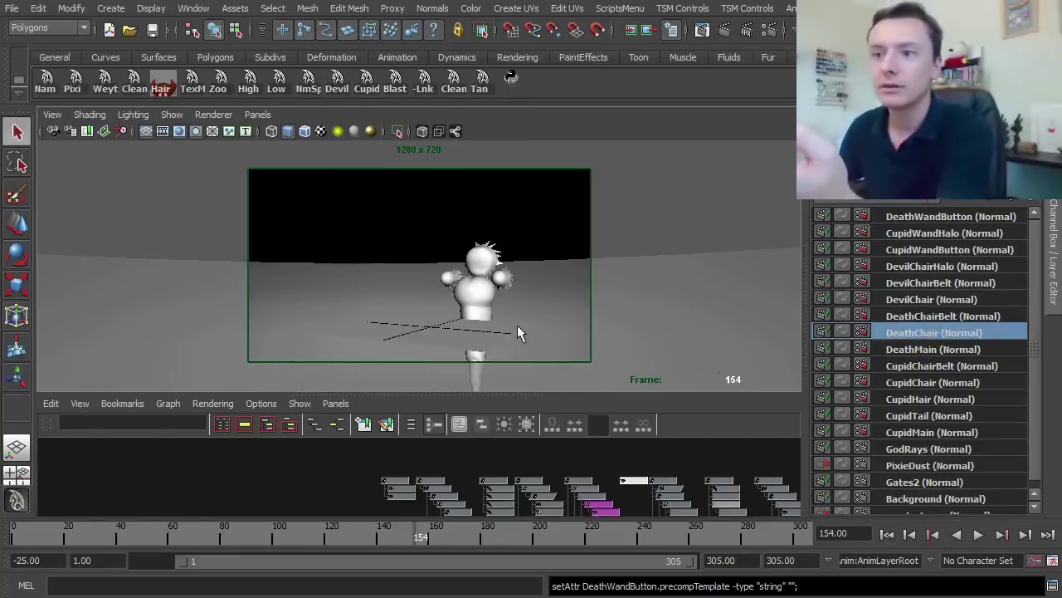
left_click(917, 316)
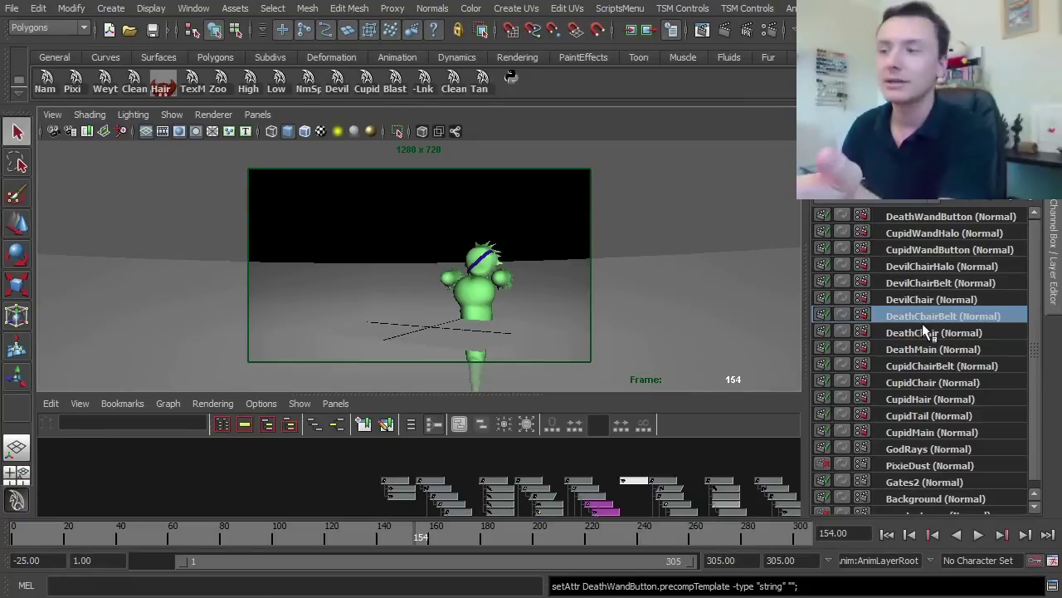
left_click(931, 299)
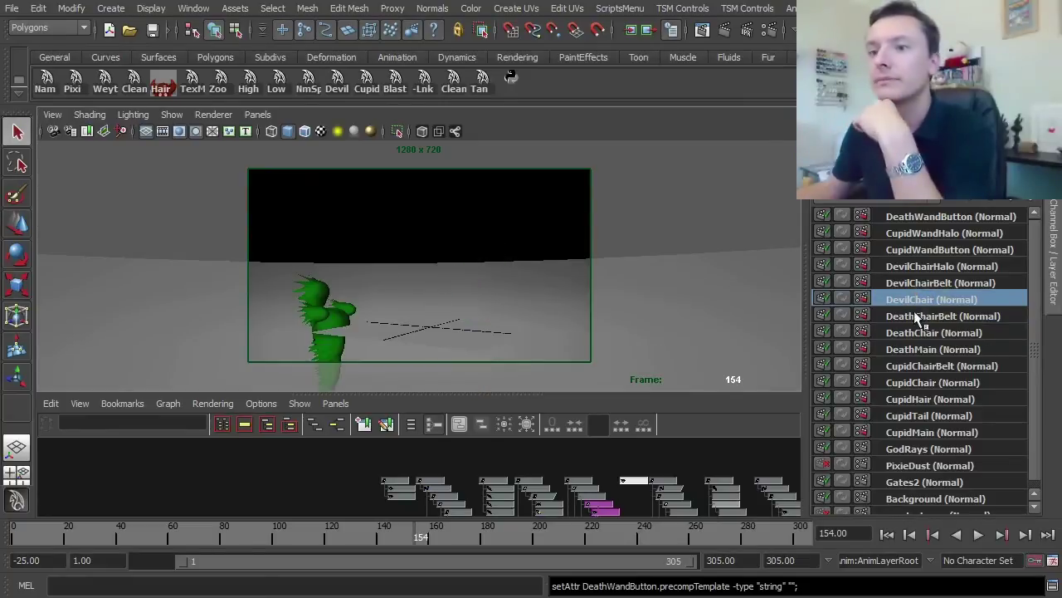
left_click(952, 283)
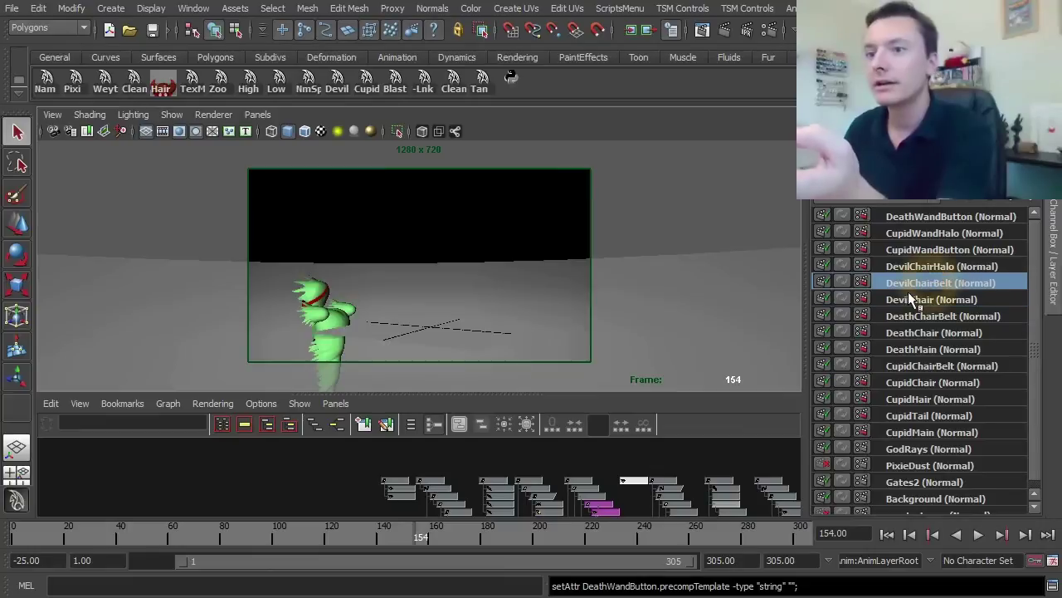
left_click(924, 268)
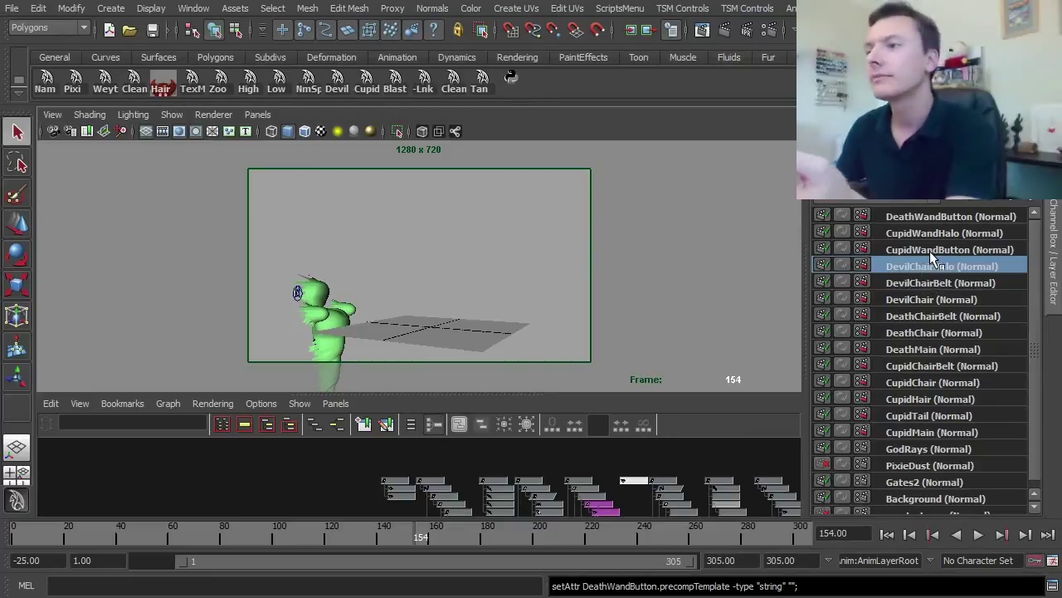
left_click(930, 250)
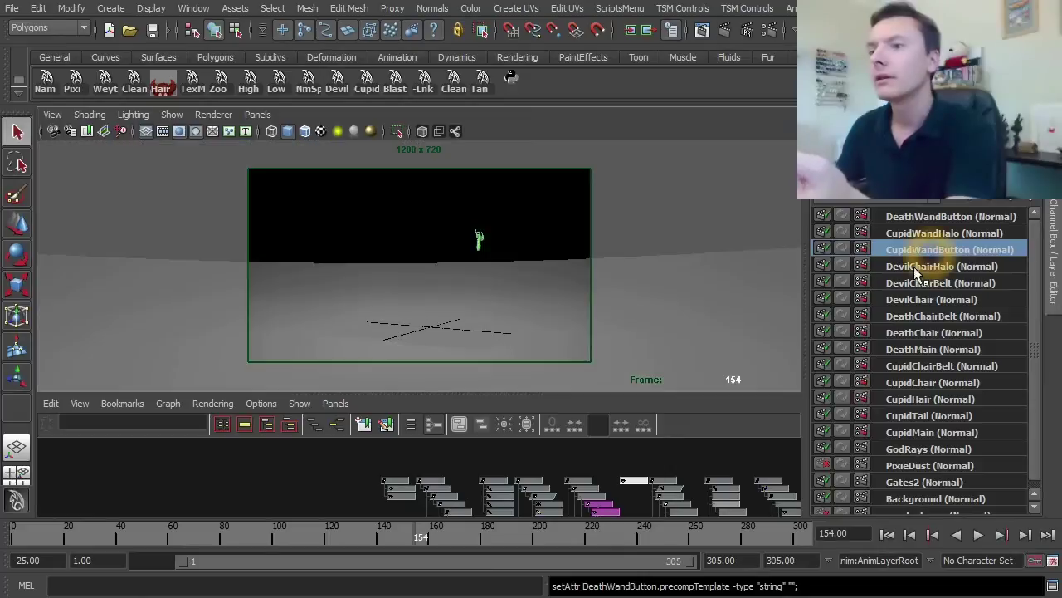
left_click(939, 216)
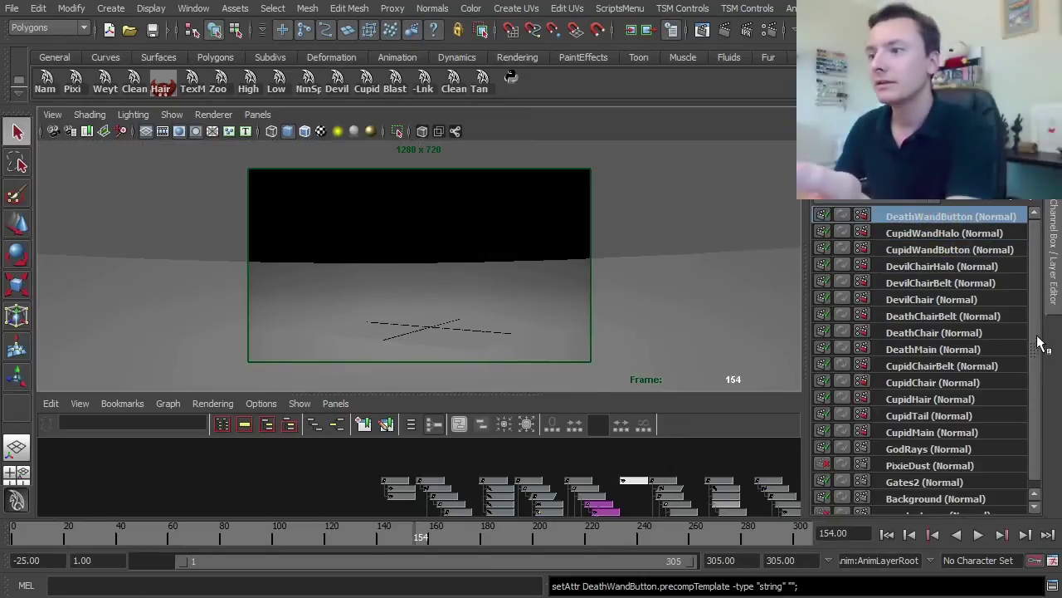
scroll(1038, 365, "down", 1)
left_click(908, 408)
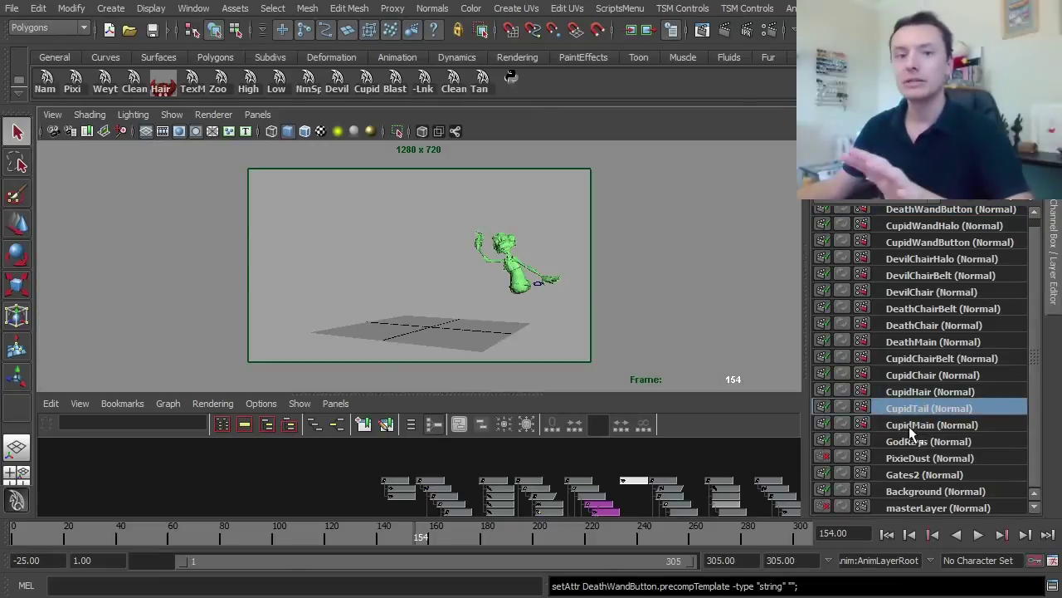
- Step through the CupidMain, GodRays, CupidTail, CupidChairBelt, DevilChair and DeathMain layers, ending on CupidHair
left_click(908, 425)
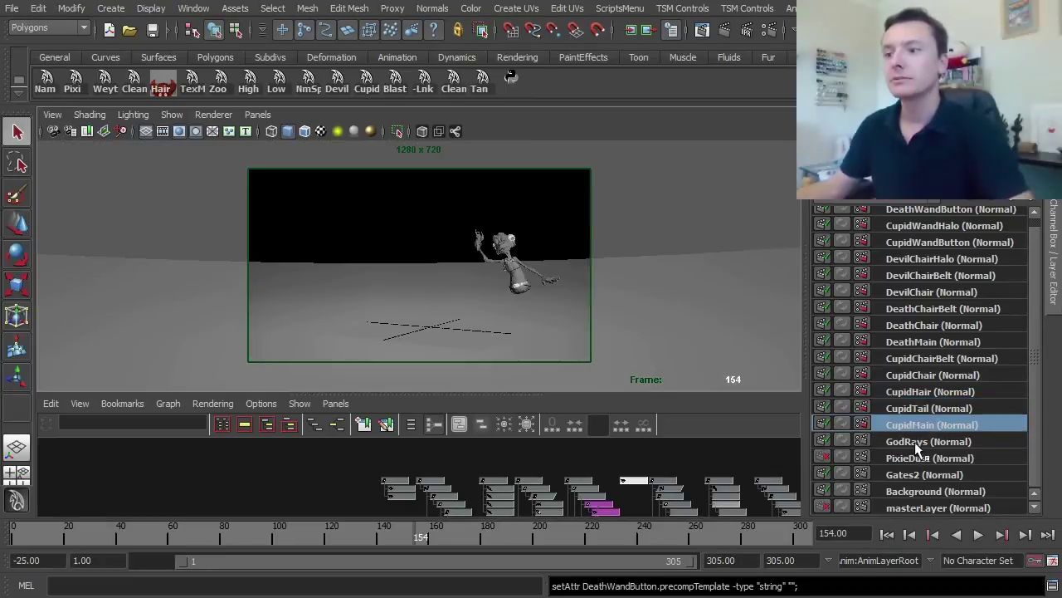
left_click(914, 442)
left_click(913, 409)
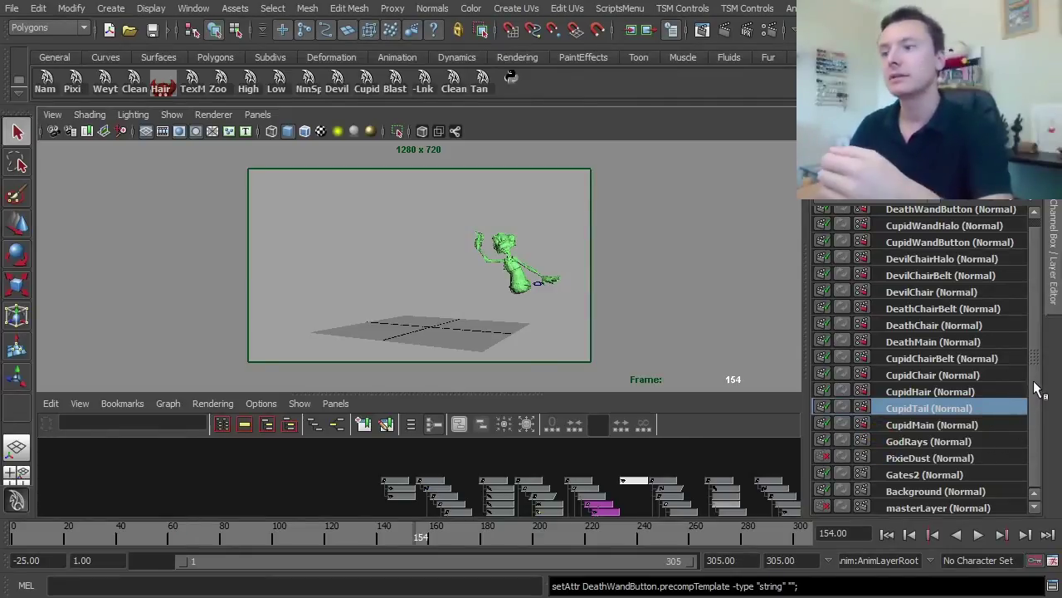
left_click_drag(1033, 388, 1037, 371)
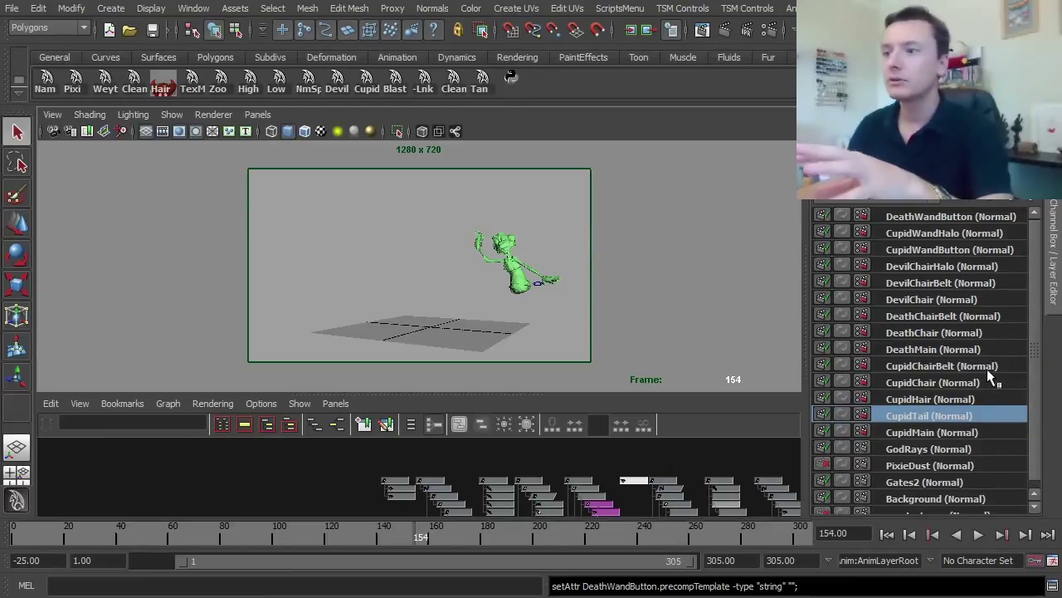
left_click(906, 366)
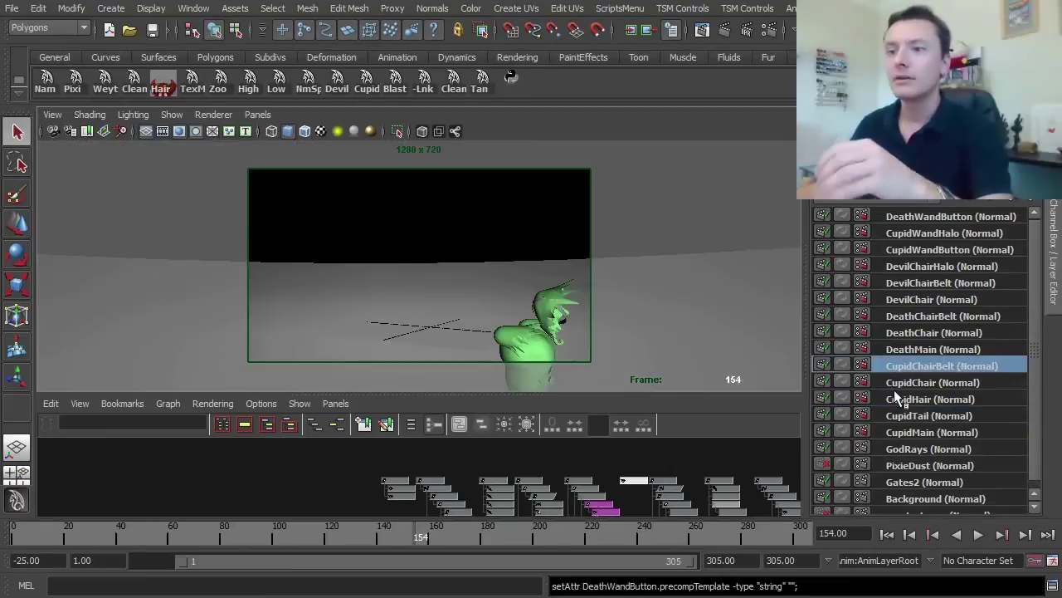
left_click(913, 301)
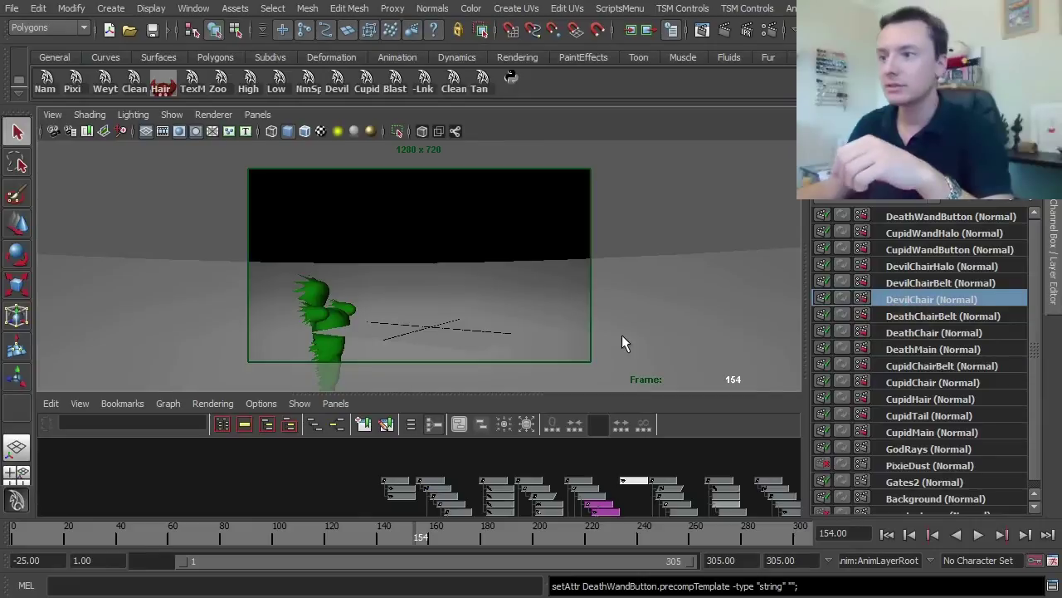
left_click(914, 350)
left_click(910, 366)
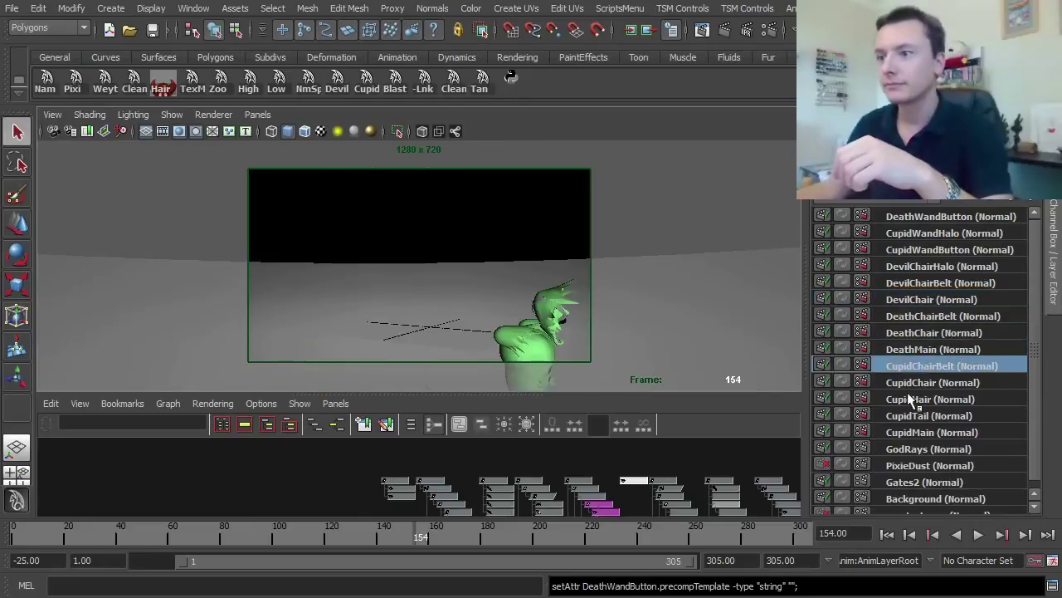
left_click(913, 398)
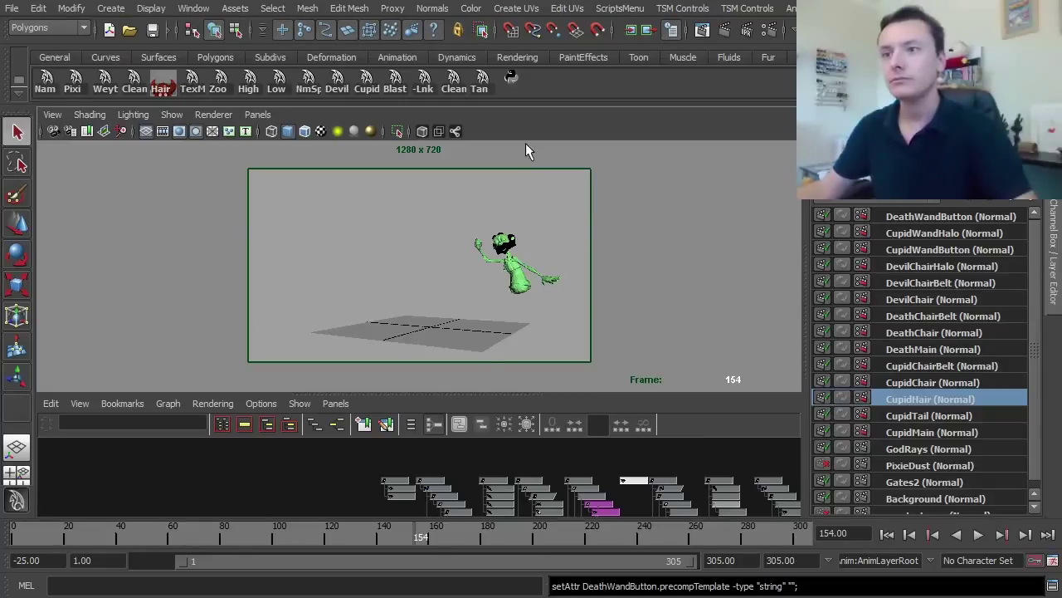
- Maximize the viewport and select Cupid's hair, body and face pieces to check their layer membership
key("space")
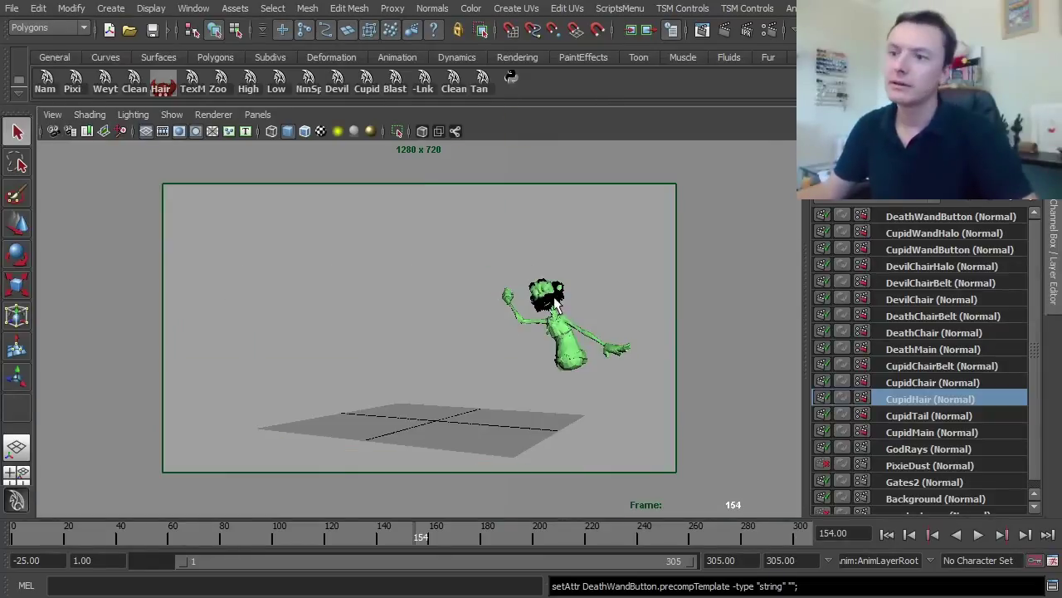
left_click(581, 340)
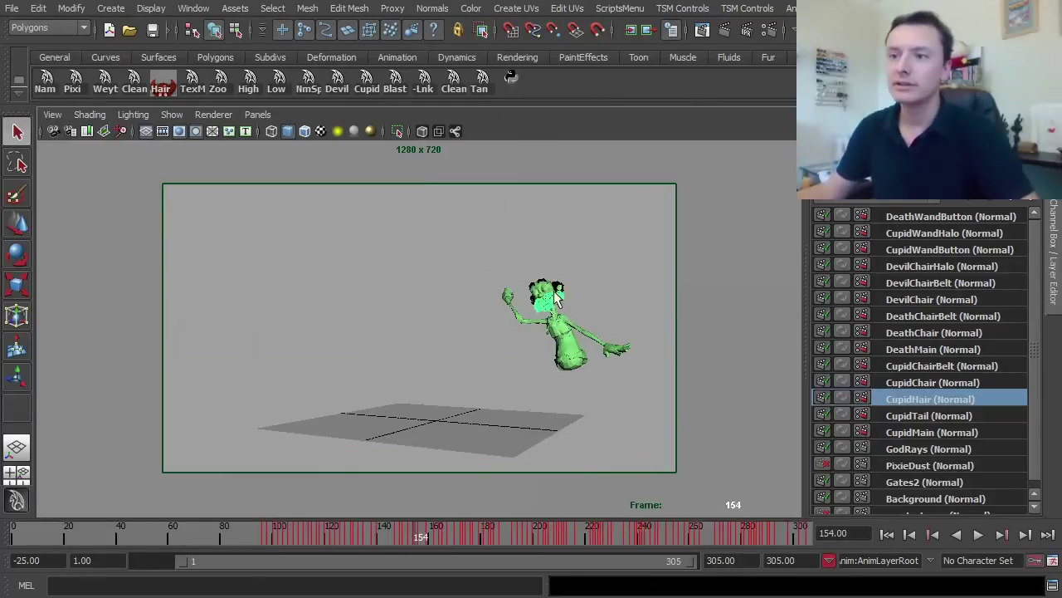
left_click(561, 336)
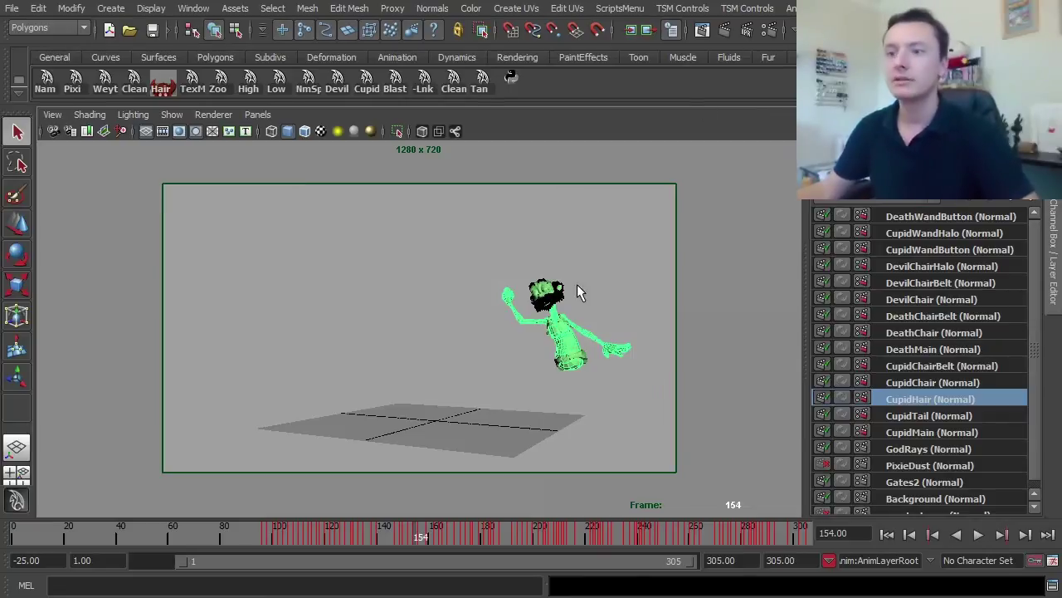
left_click(554, 305)
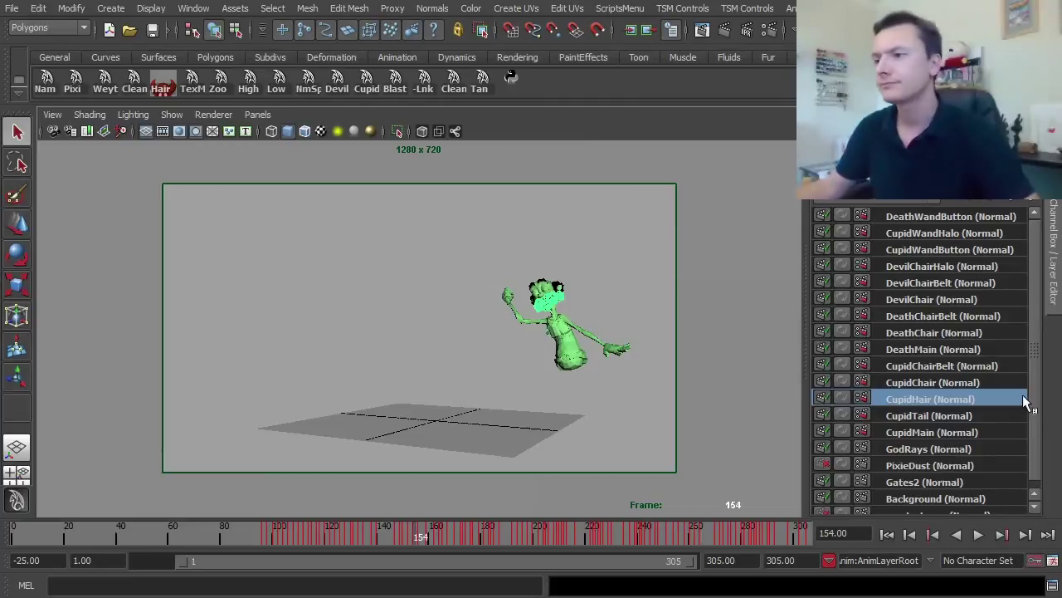
left_click_drag(1036, 391, 1036, 399)
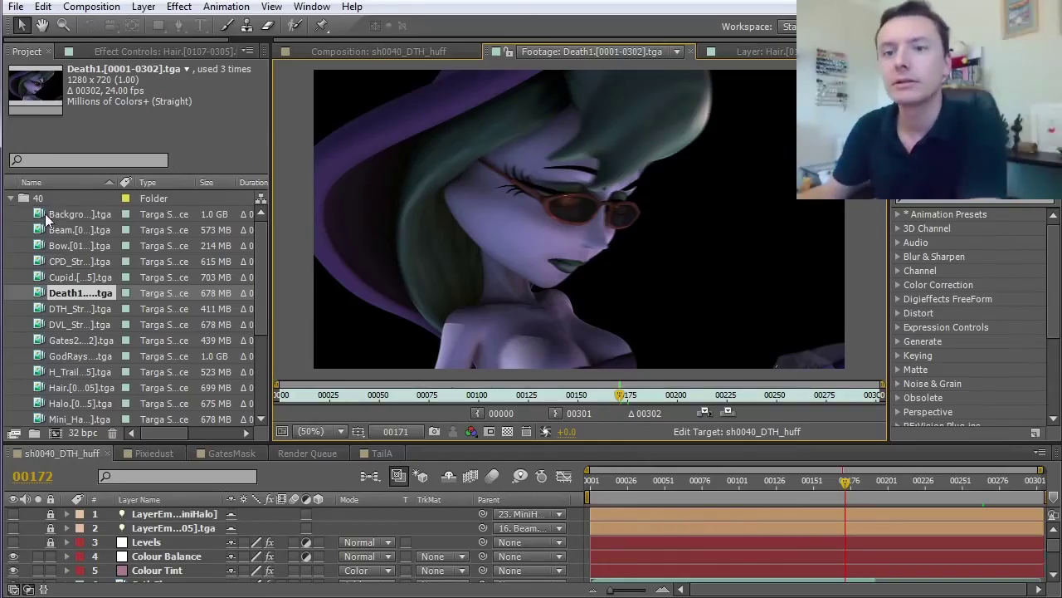
- Preview the Background, Beam, Bow, CPD_Strap, Cupid, Death1, DTH_Strap, DVL_Strap2, Gates2 and GodRays passes
double_click(50, 215)
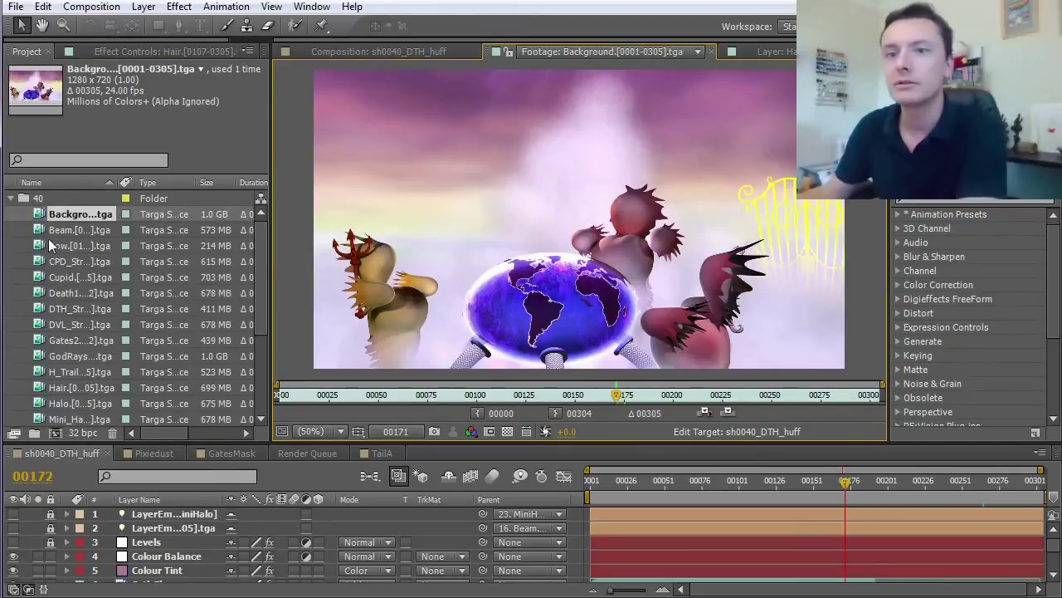
double_click(41, 232)
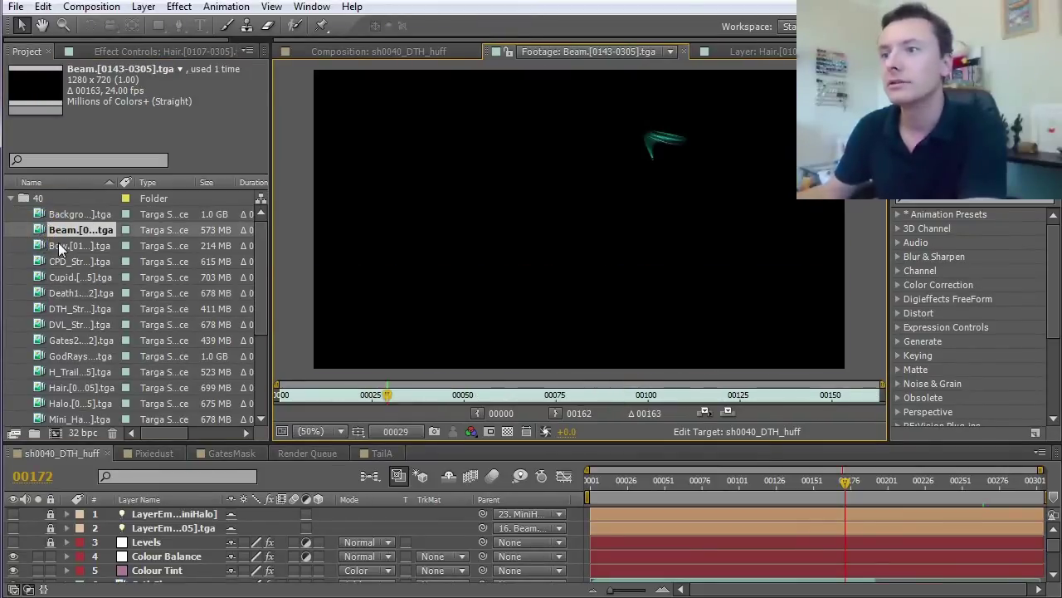
double_click(42, 246)
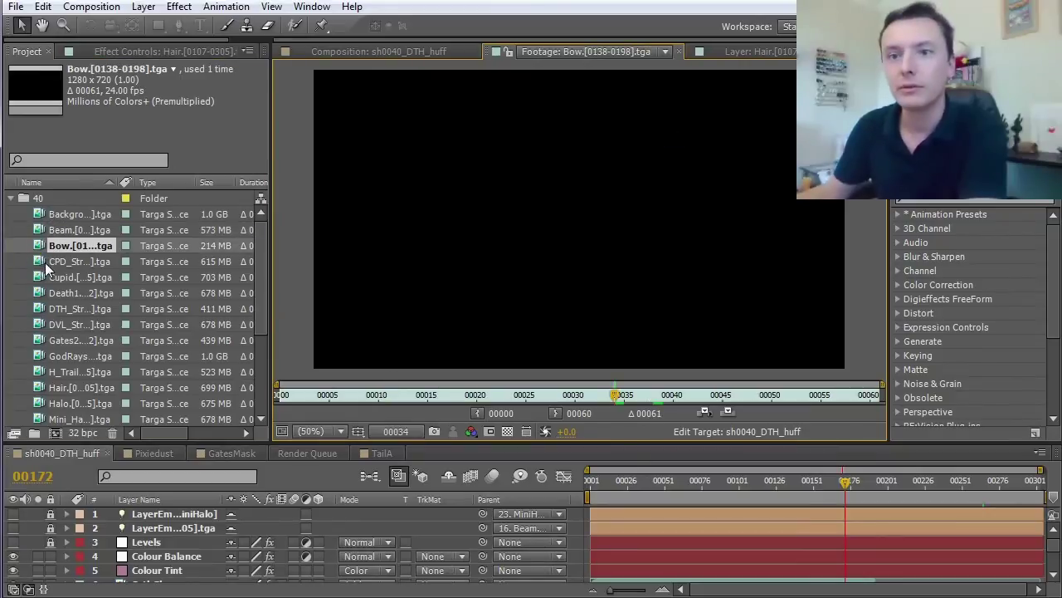
double_click(42, 262)
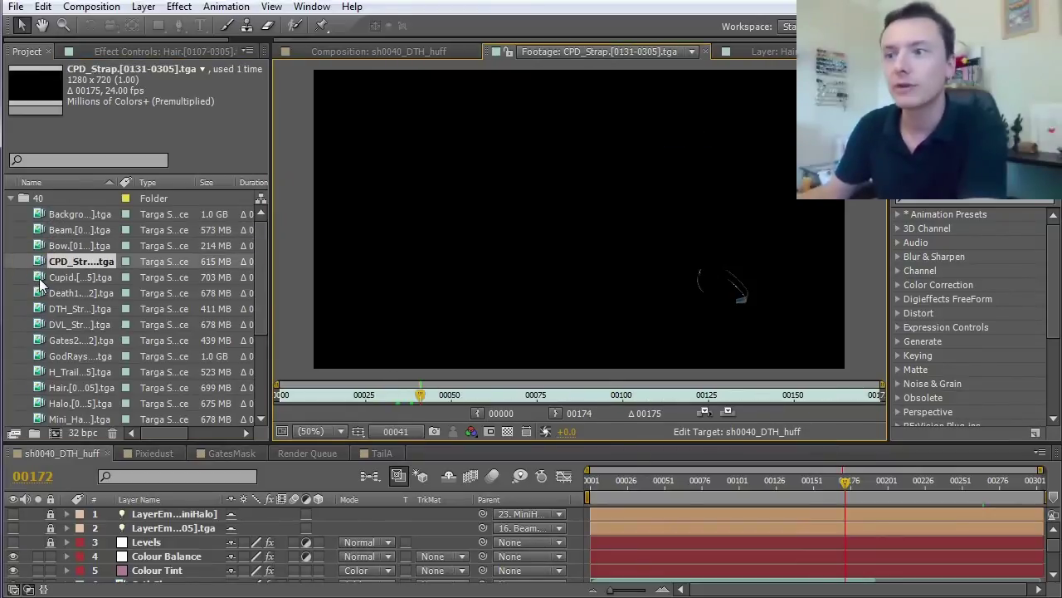
double_click(39, 281)
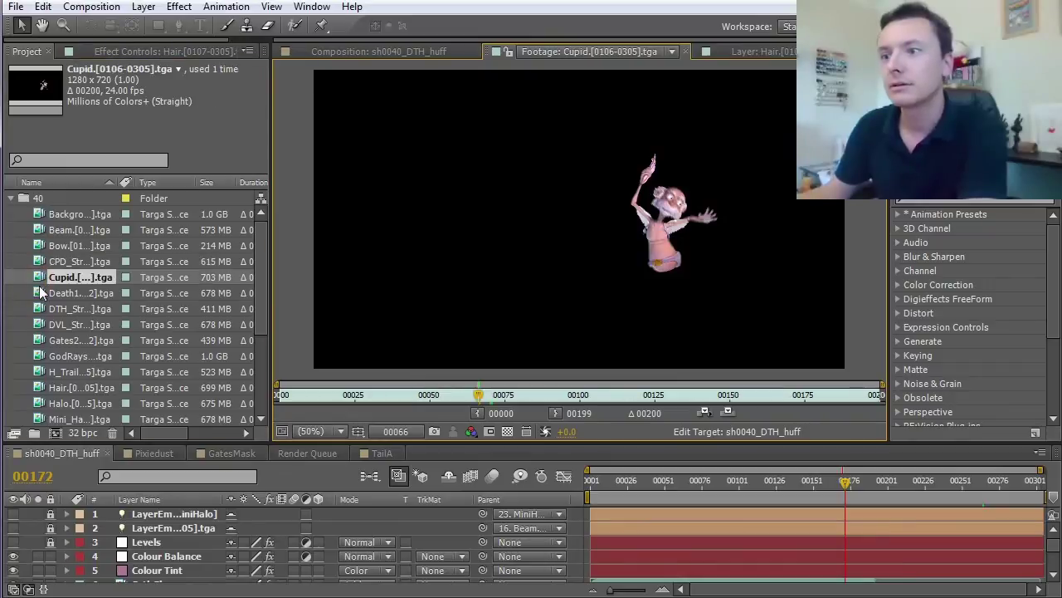
double_click(38, 296)
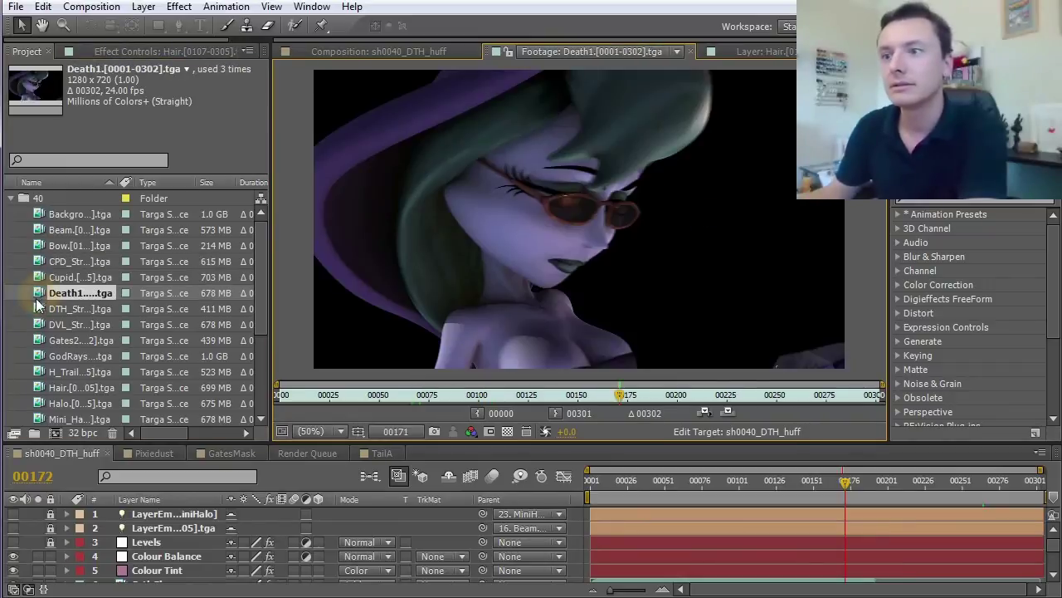
double_click(39, 309)
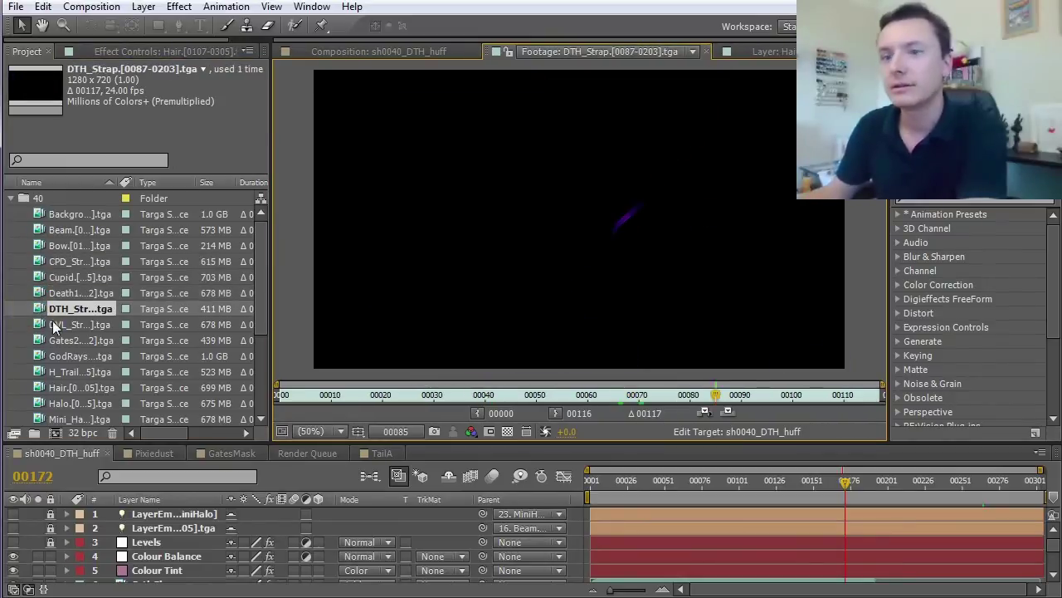
double_click(39, 325)
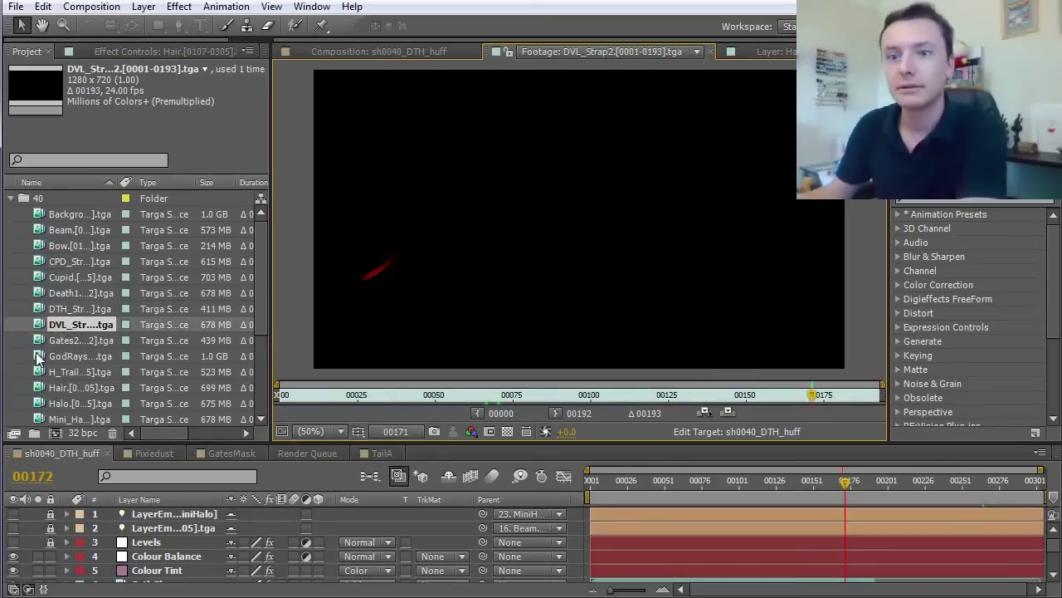
double_click(38, 340)
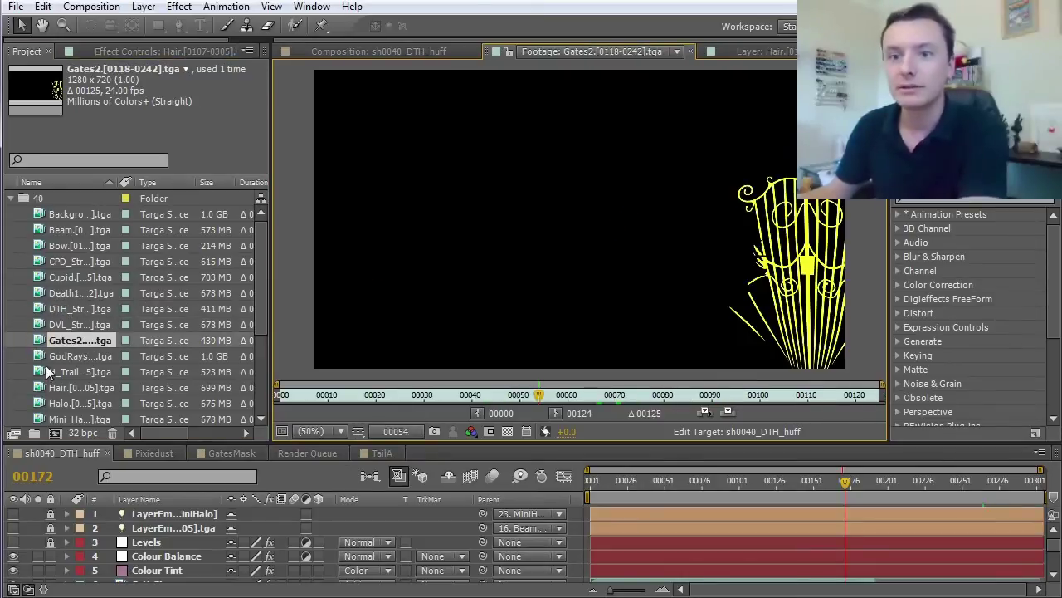
double_click(38, 357)
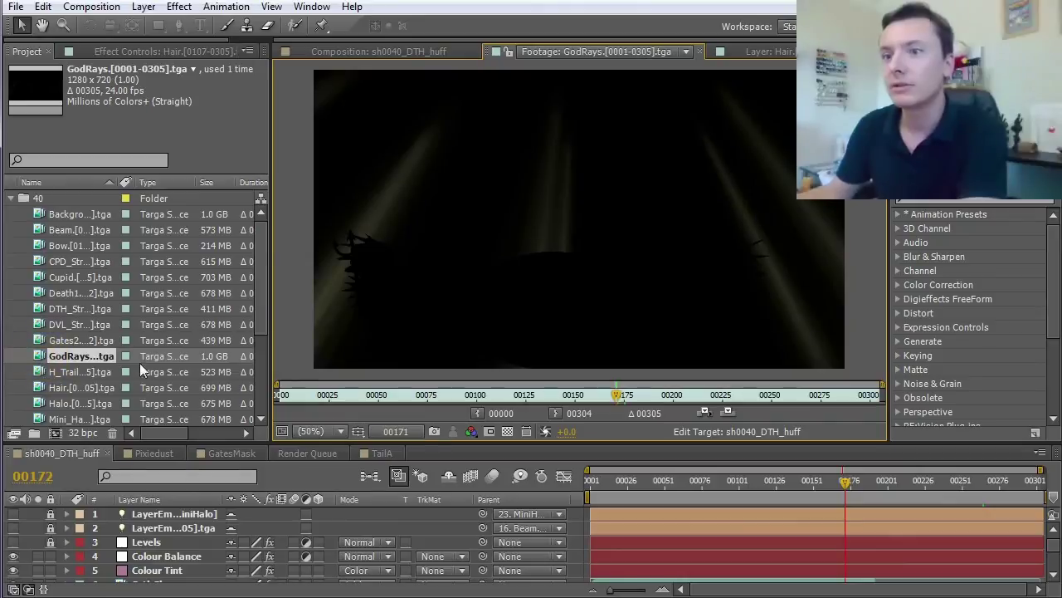
- Preview the H_Trail, Hair, Halo and Mini_Halo render passes
double_click(40, 373)
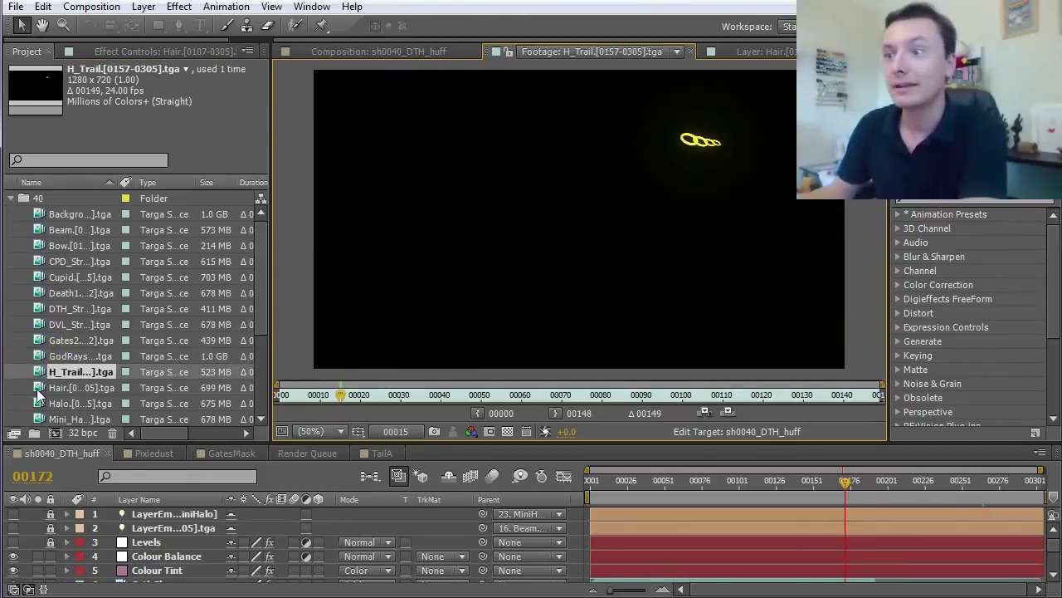
double_click(38, 387)
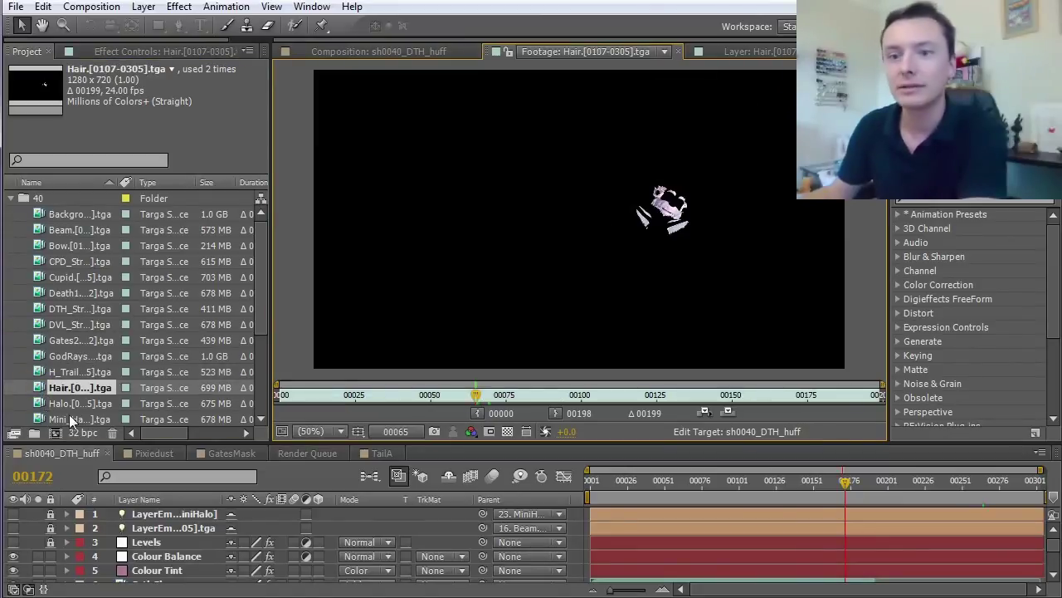
double_click(38, 404)
scroll(258, 299, "down", 3)
double_click(43, 292)
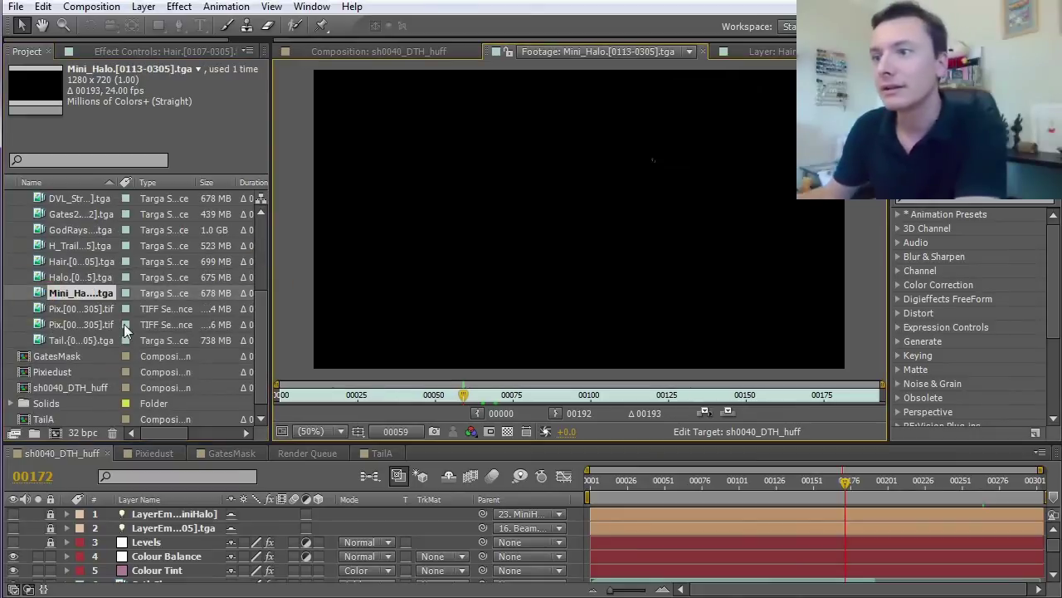
- Preview both Pix star sequences and the Tail pass, then return to the sh0040_DTH_huff forum brief
double_click(39, 311)
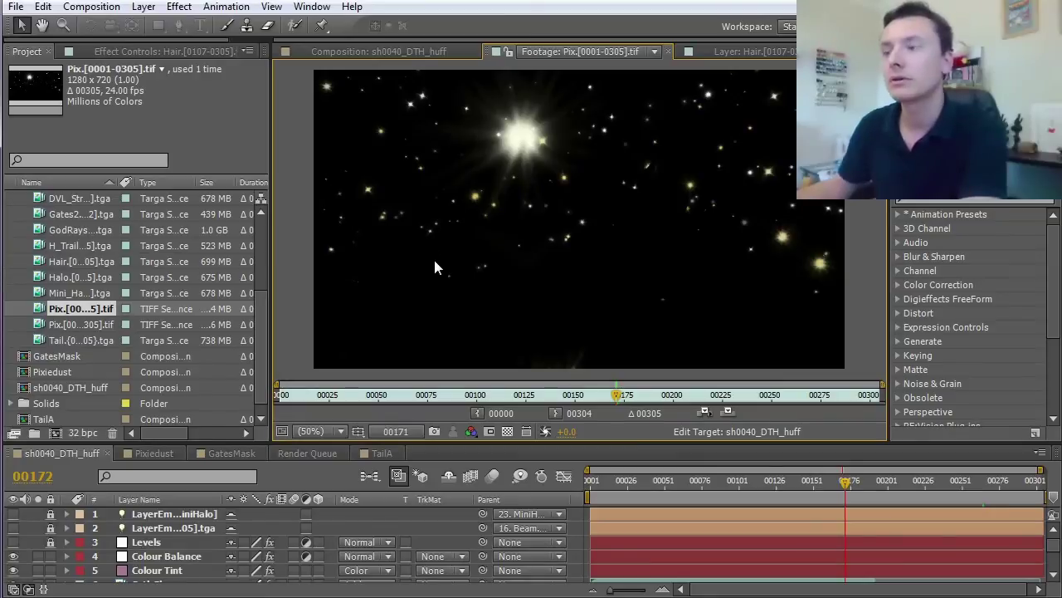
double_click(49, 325)
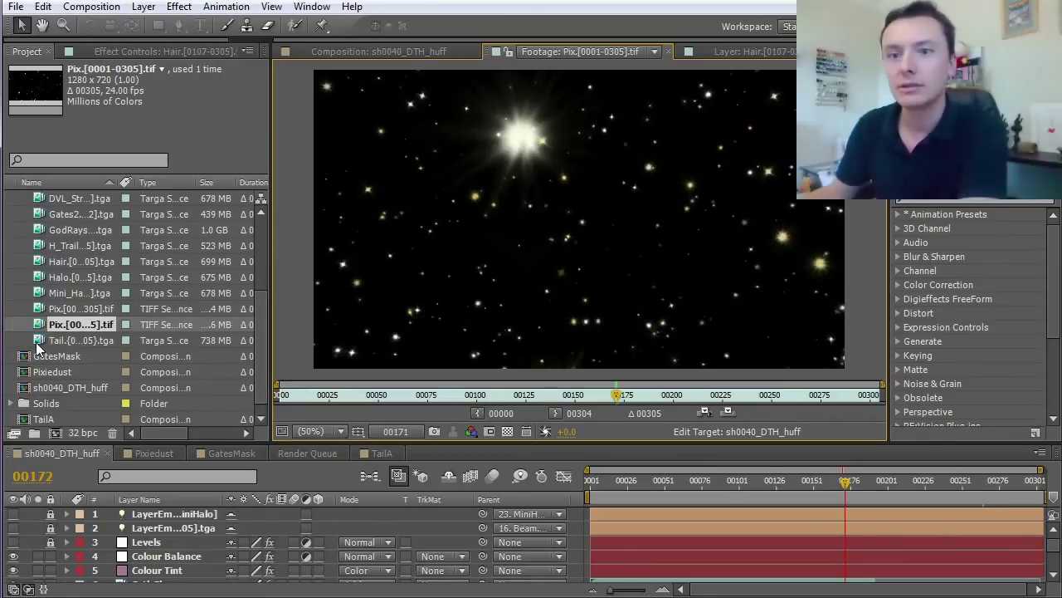
left_click(43, 341)
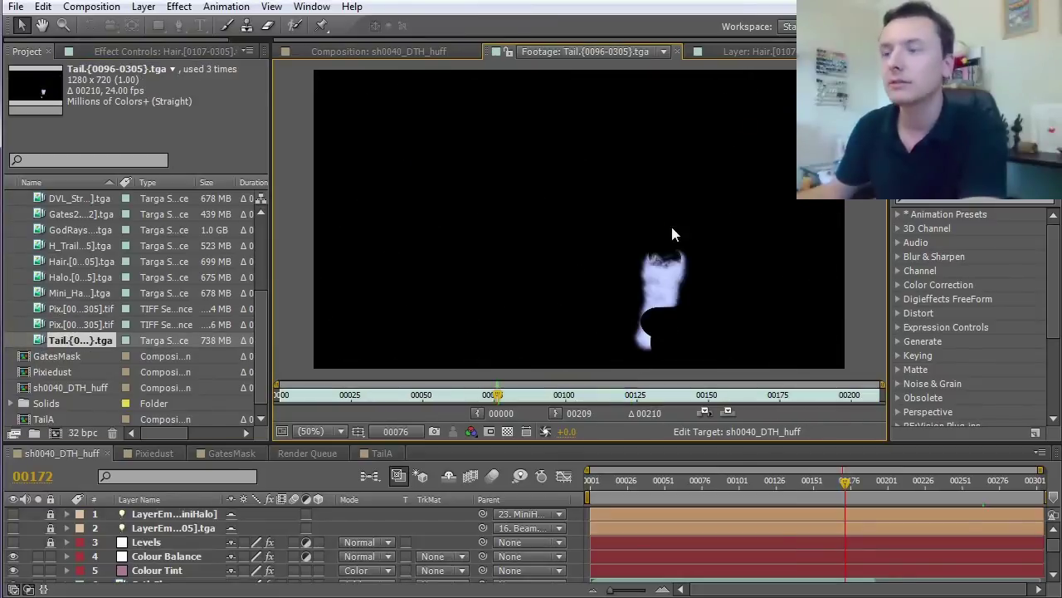
key("alt+Tab")
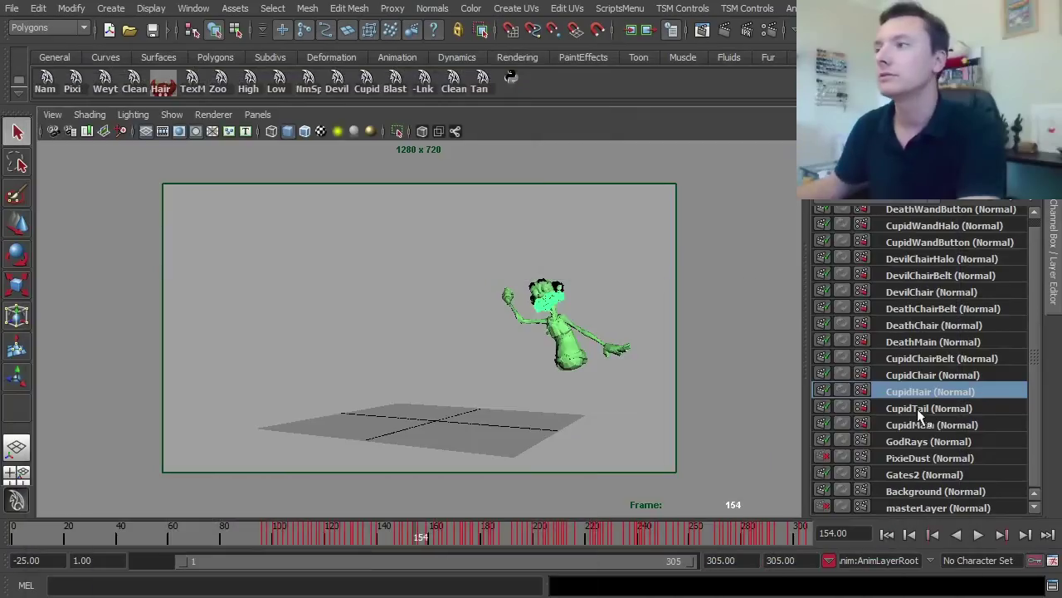
key("alt+Tab")
- Open the Lighting and Rendering Handbook from the forum's Start Here / Jobs menu
scroll(917, 202, "up", 2)
scroll(917, 202, "down", 3)
scroll(917, 202, "up", 2)
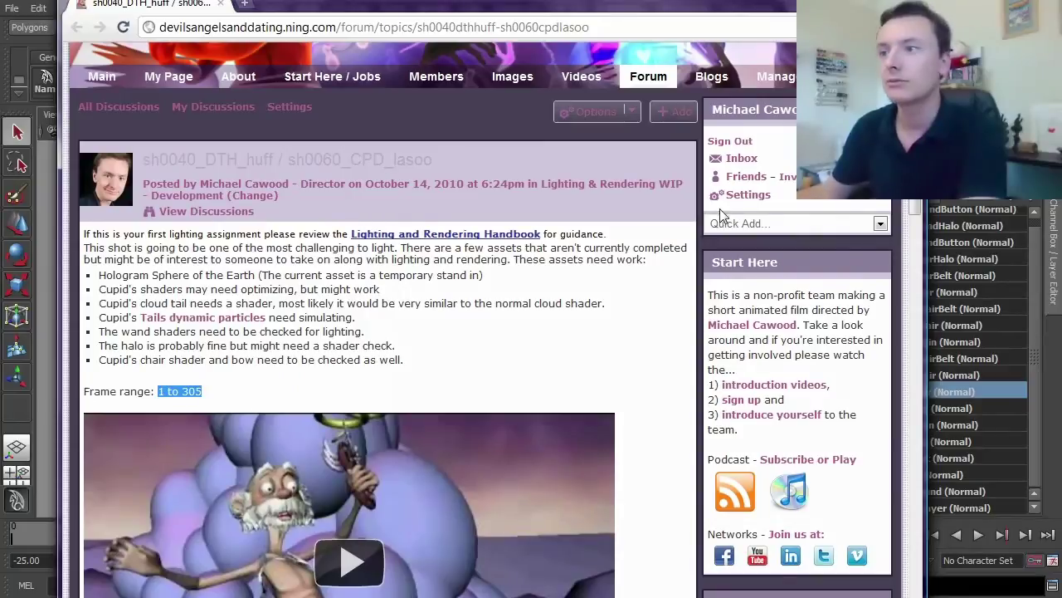
scroll(493, 319, "up", 1)
mouse_move(327, 184)
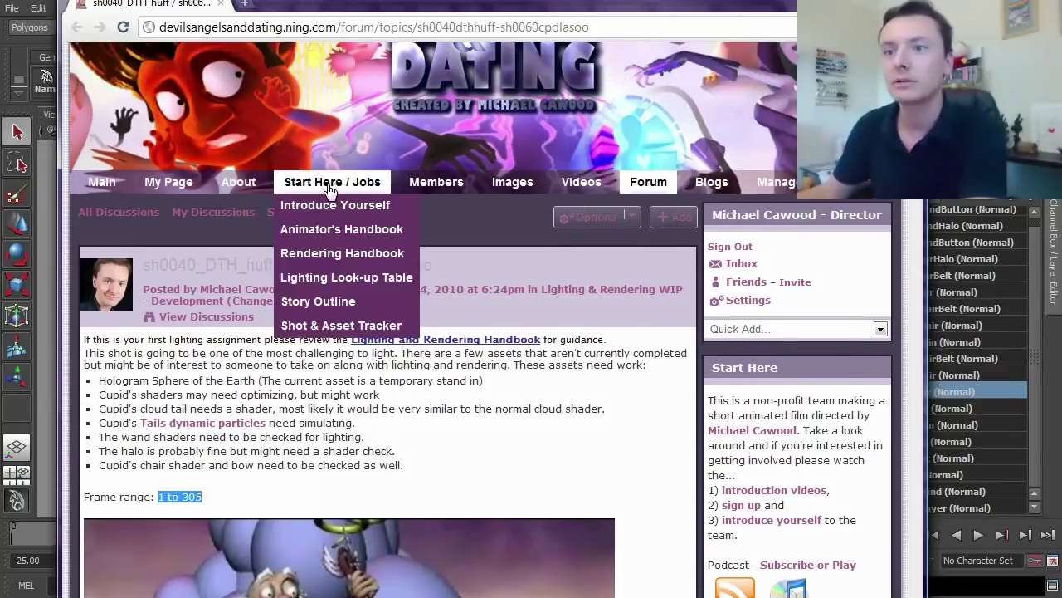
left_click(335, 254)
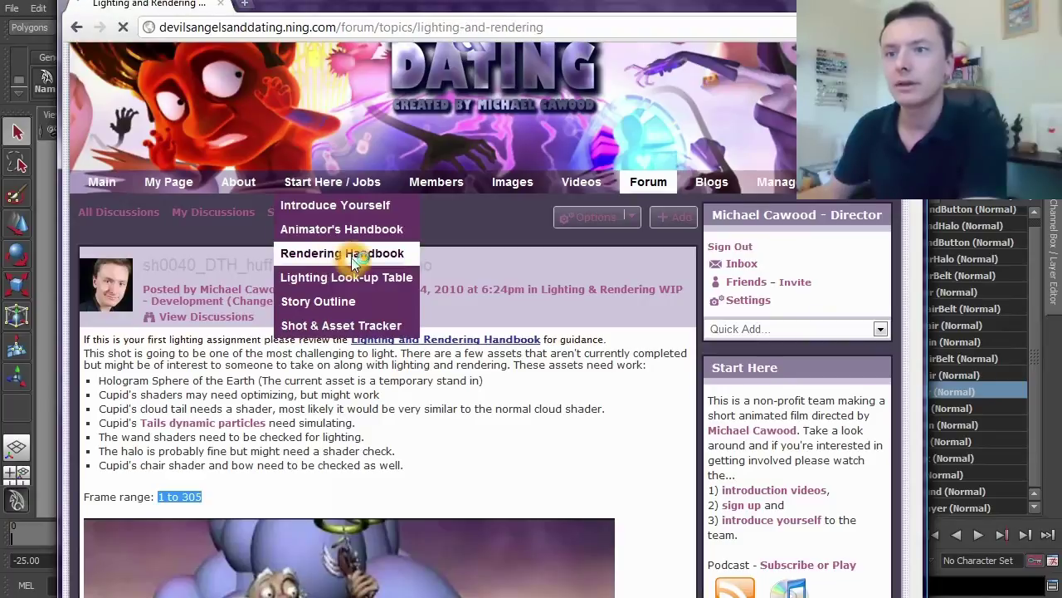
- Scroll down the handbook to the sample Pixie Dust settings
scroll(624, 363, "down", 15)
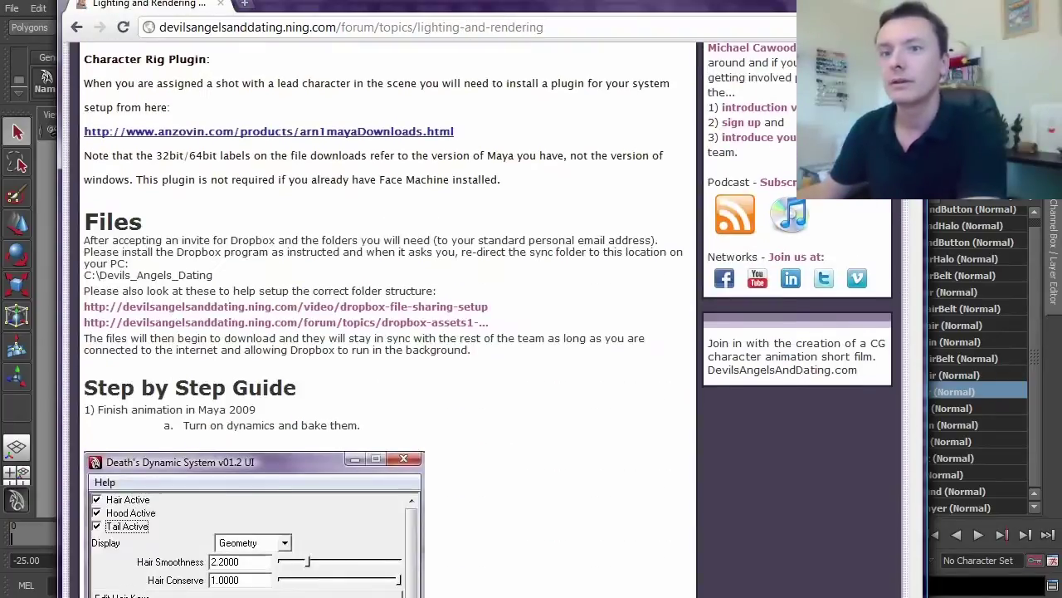
scroll(917, 377, "down", 15)
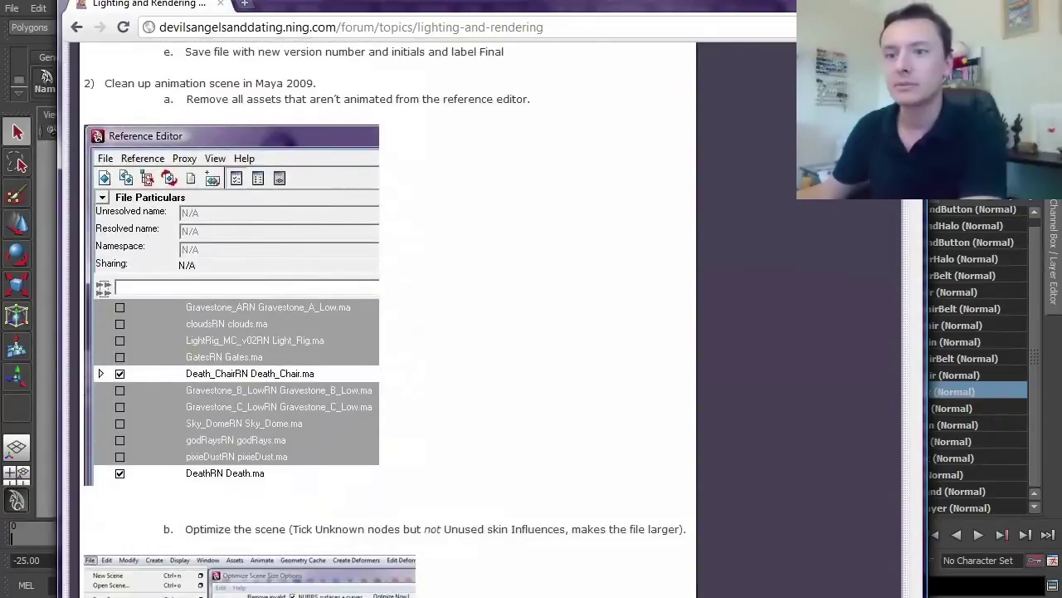
scroll(917, 378, "down", 15)
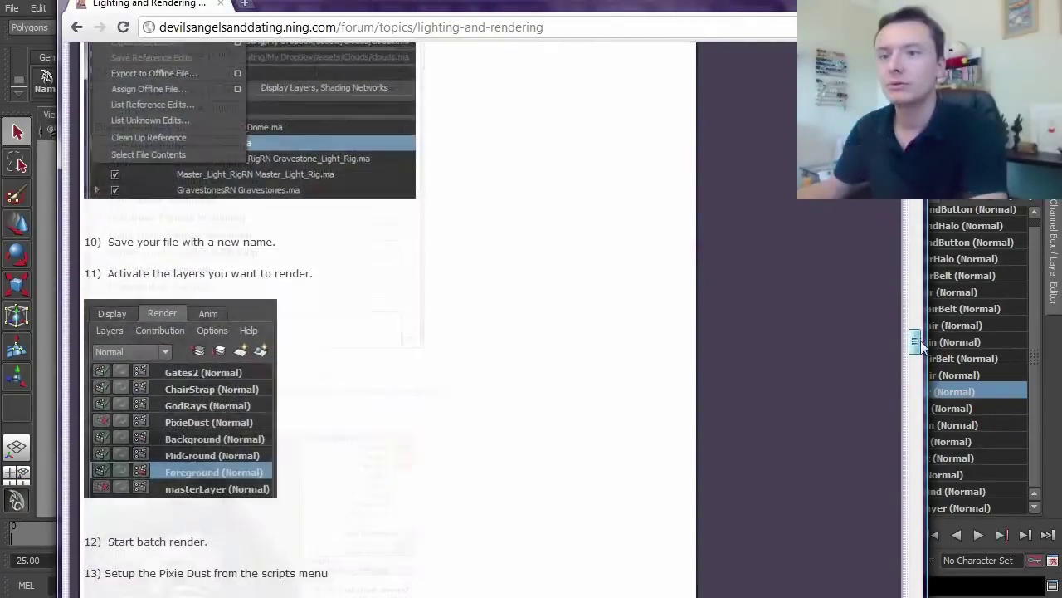
mouse_move(916, 390)
left_mouse_down()
mouse_move(915, 407)
mouse_move(911, 321)
mouse_move(914, 405)
left_mouse_up()
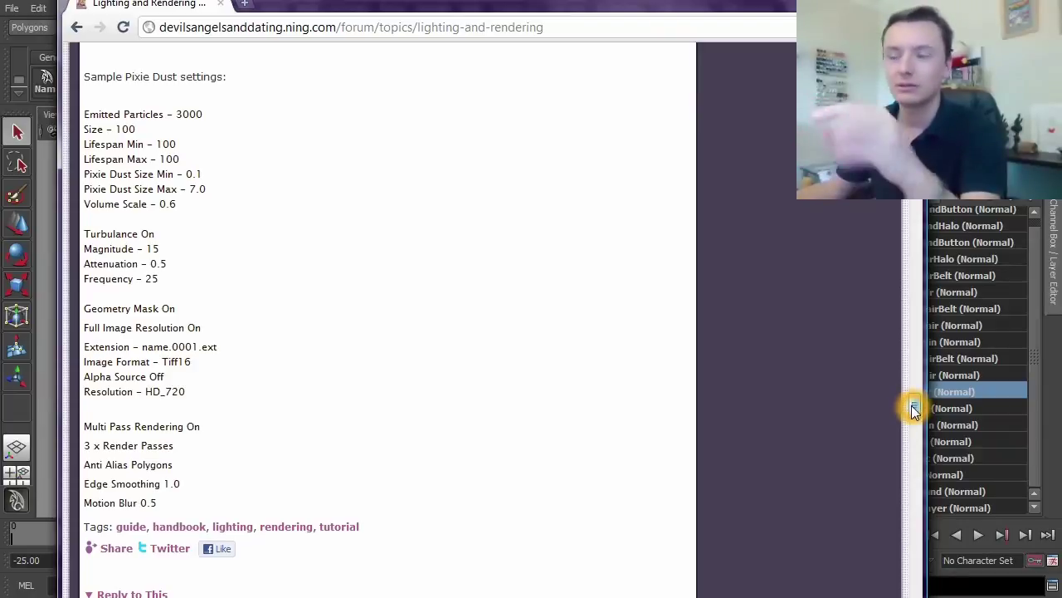
left_click_drag(912, 405, 910, 579)
- Open the Lighting Look-up Table from the Start Here / Jobs menu
left_click(371, 300)
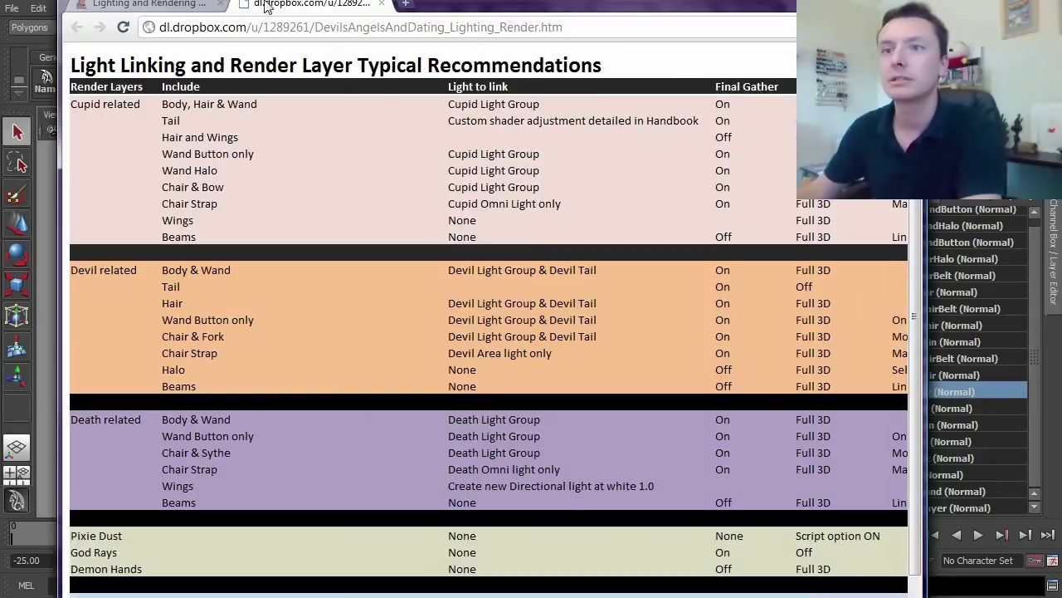
left_click(205, 5)
scroll(910, 558, "down", 6)
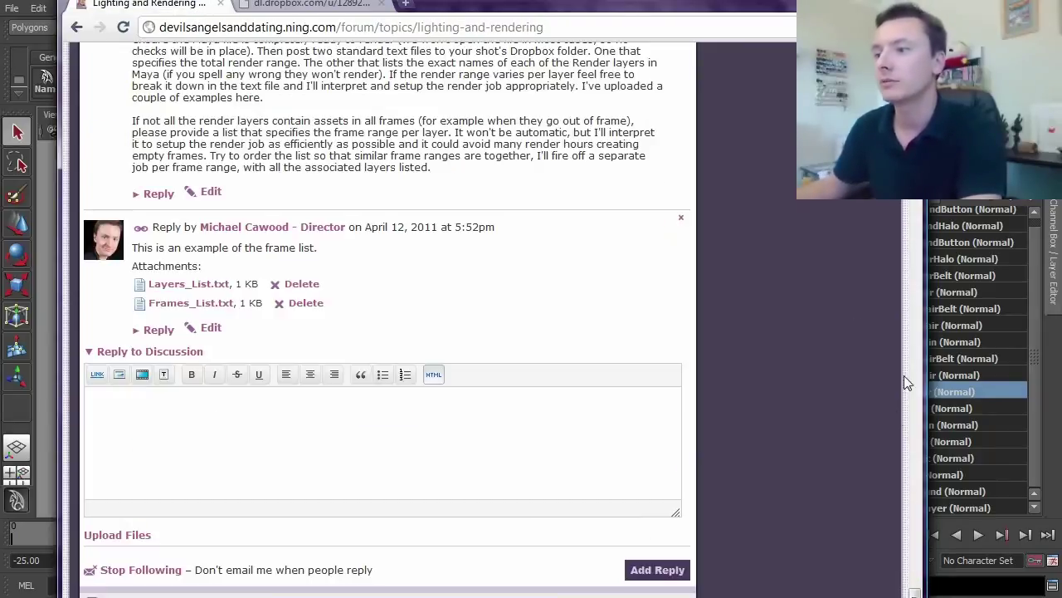
scroll(913, 498, "up", 20)
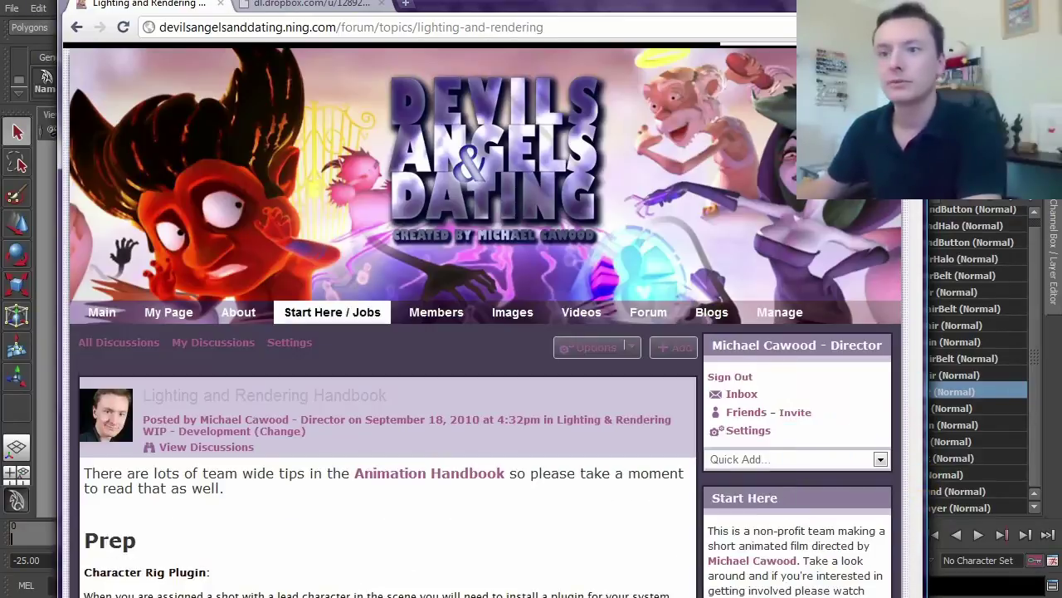
mouse_move(317, 316)
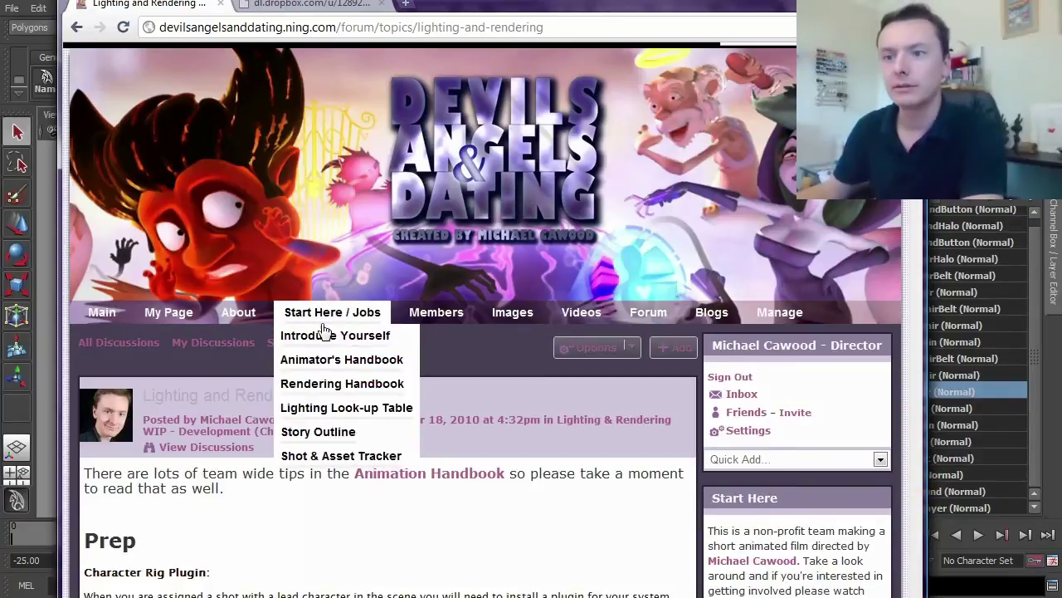
left_click(316, 415)
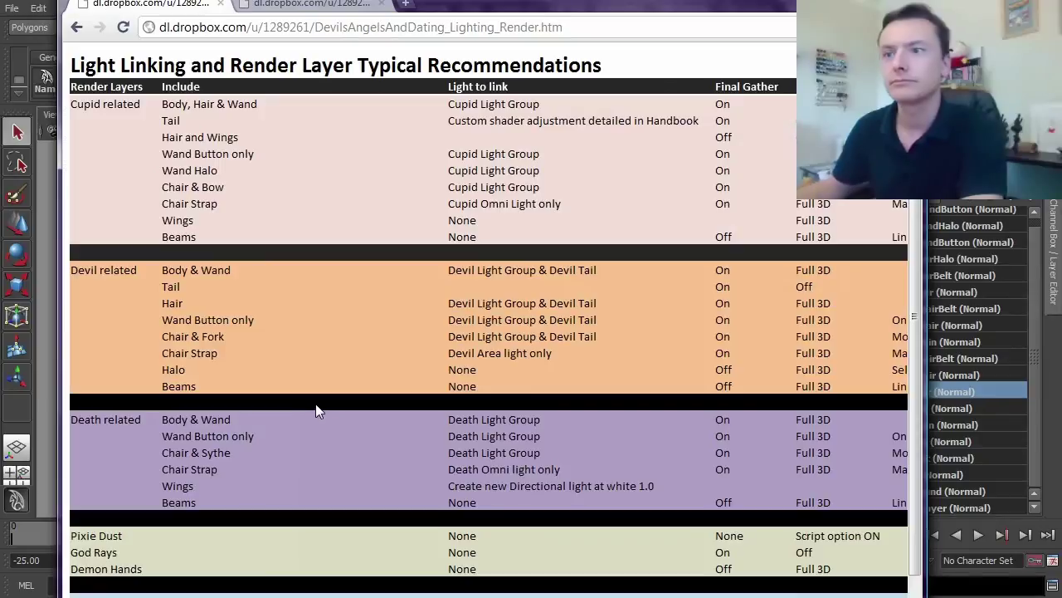
- Widen the browser to reveal the notes and Motion Blur columns, read the table, then return to Maya
left_click_drag(922, 332, 1059, 332)
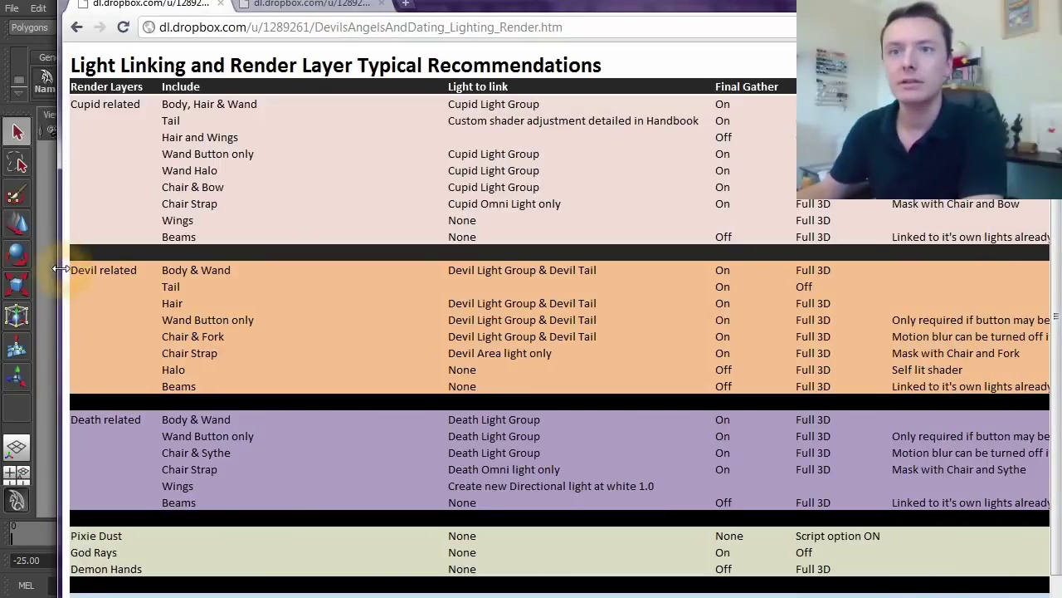
left_click_drag(60, 268, 0, 268)
scroll(178, 161, "down", 1)
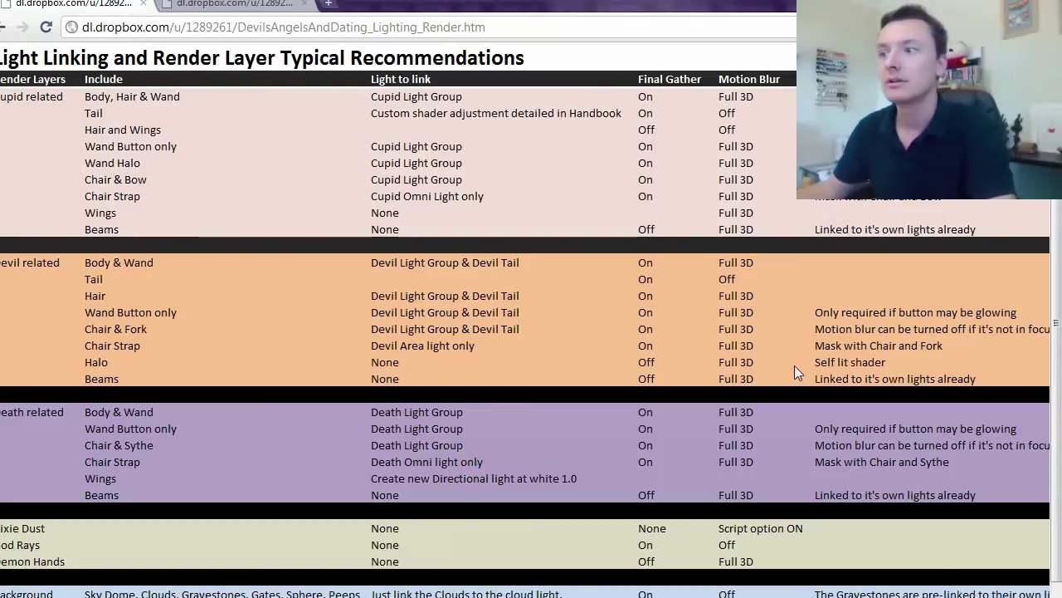
scroll(1057, 328, "down", 1)
scroll(1053, 313, "up", 1)
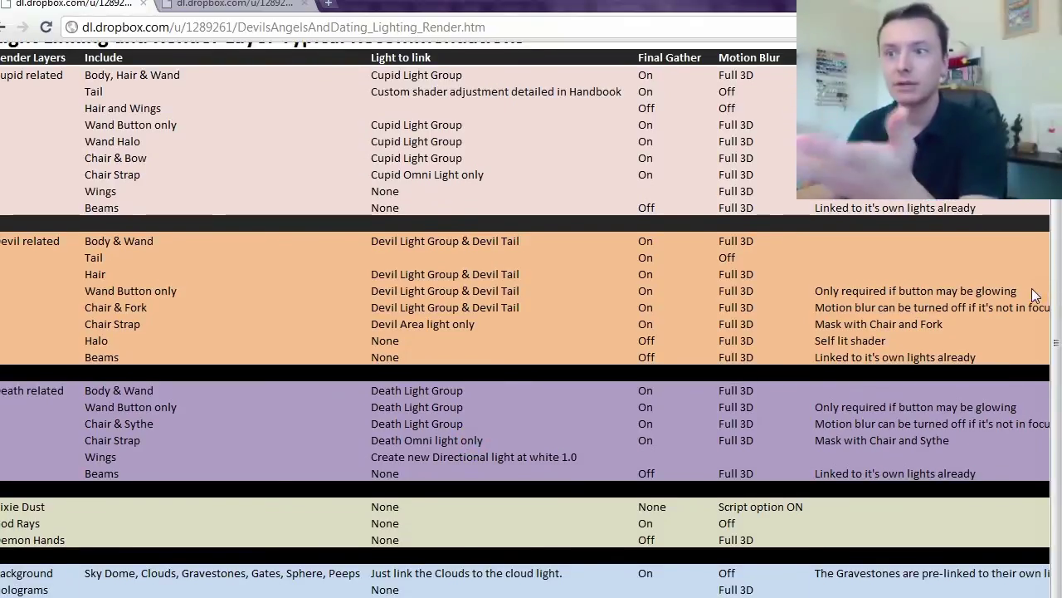
scroll(1047, 297, "up", 1)
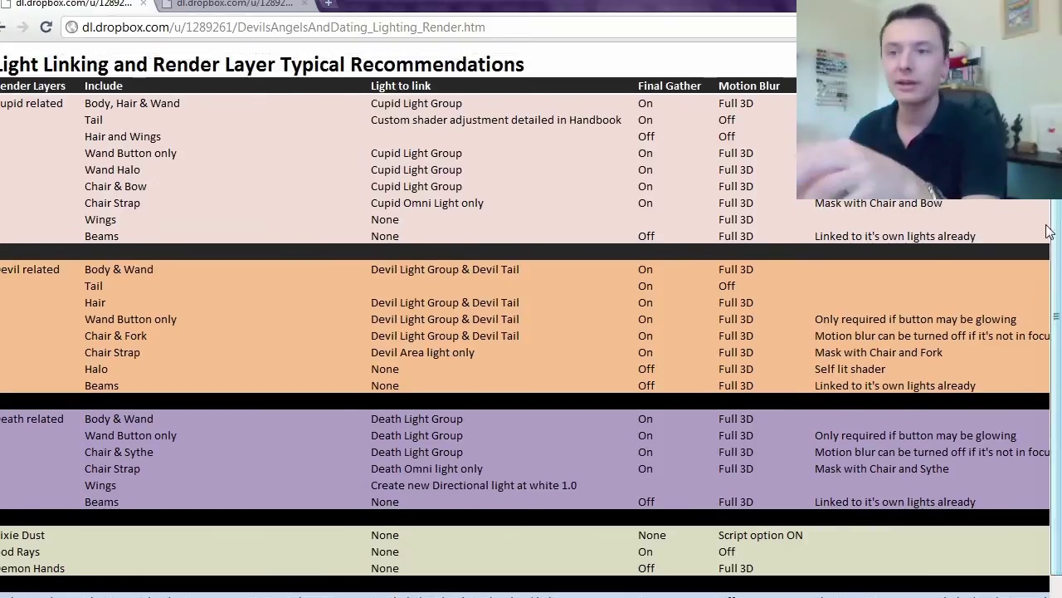
left_click(1010, 253)
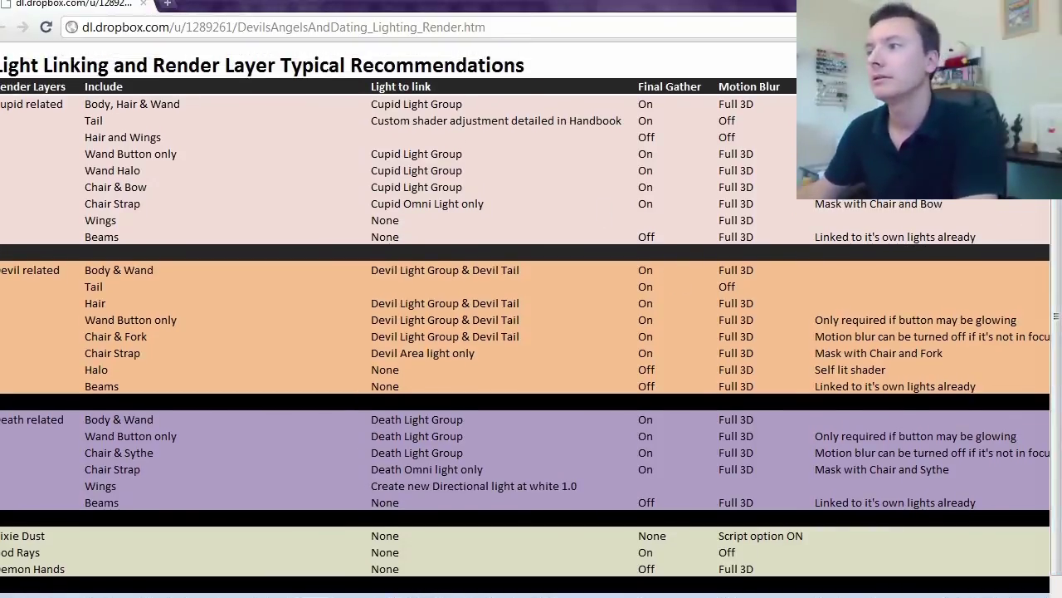
key("alt+Tab")
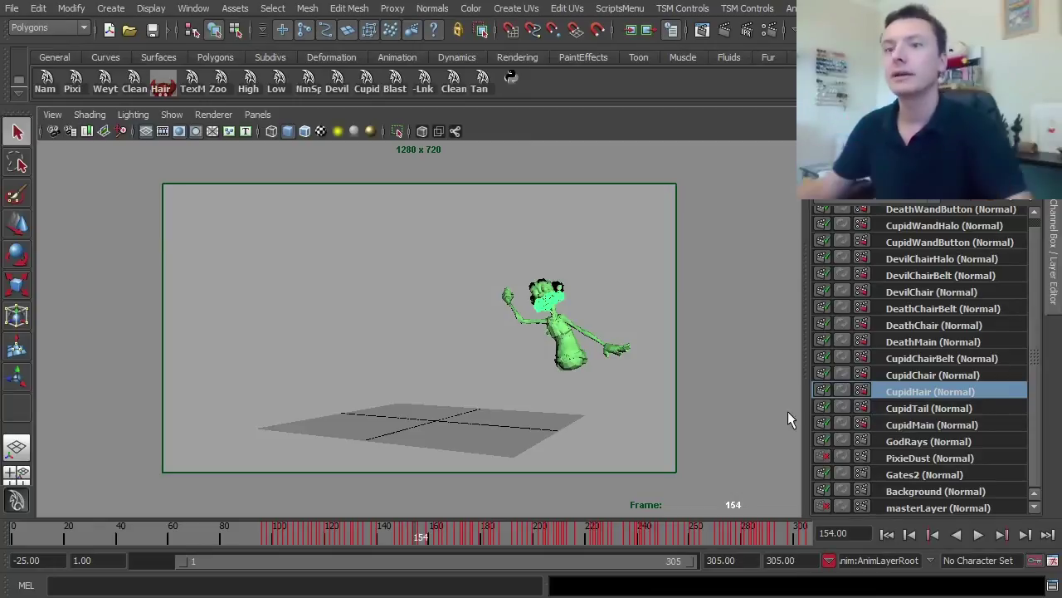
- Display the scene lights and look through the sh0040_DTH_huff shot camera
left_click(172, 114)
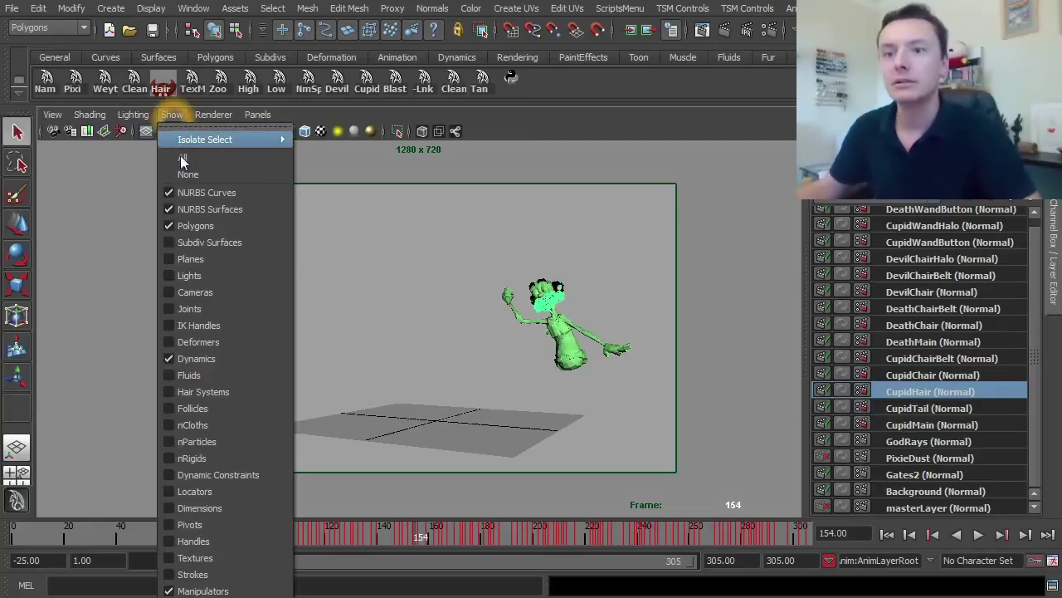
left_click(205, 275)
left_click(515, 439)
left_click(258, 114)
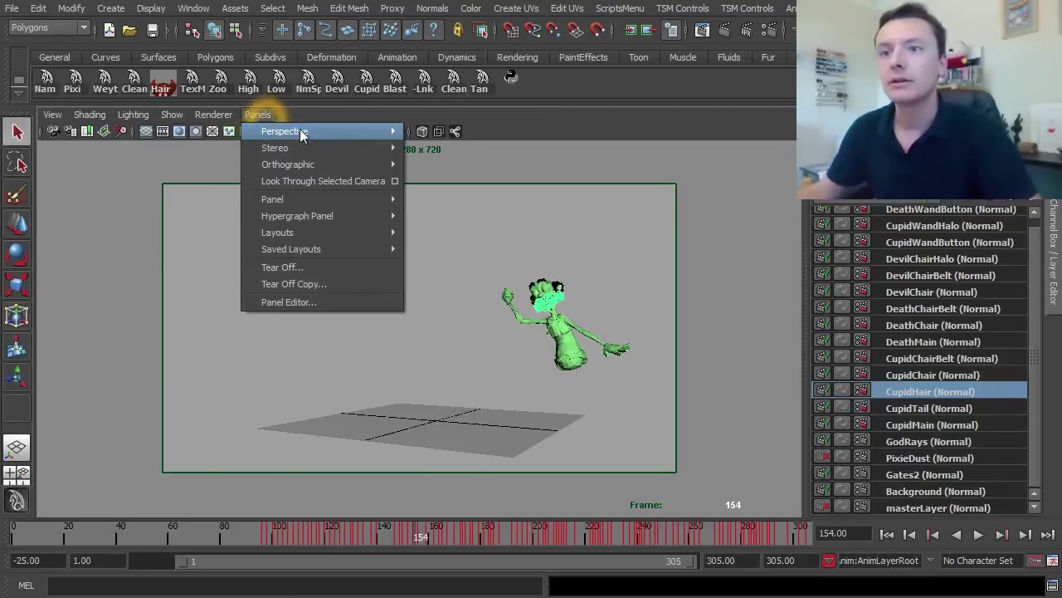
mouse_move(308, 133)
left_click(473, 201)
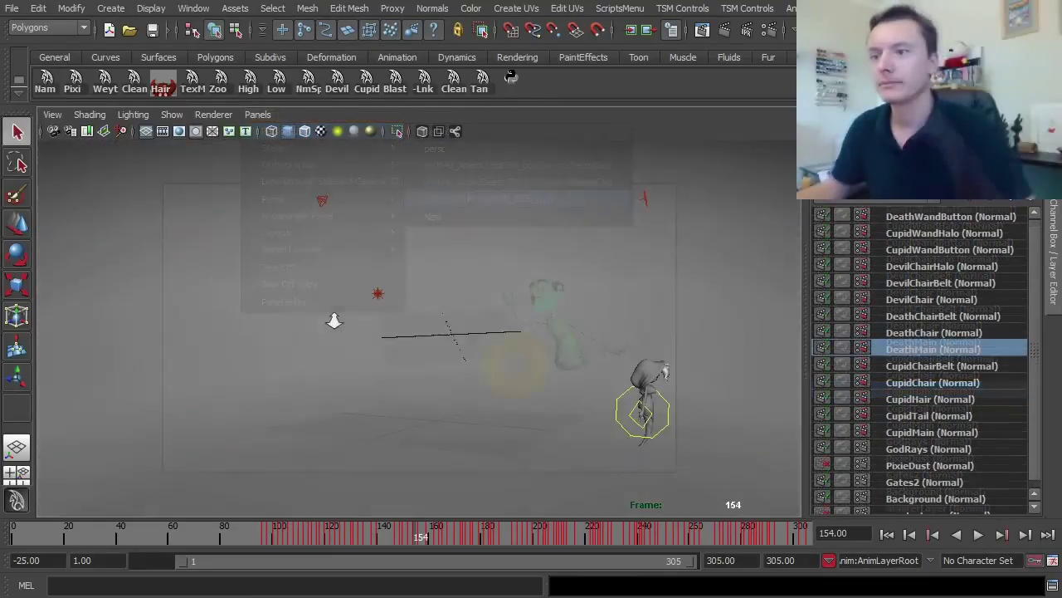
left_click_drag(356, 321, 500, 352, "alt")
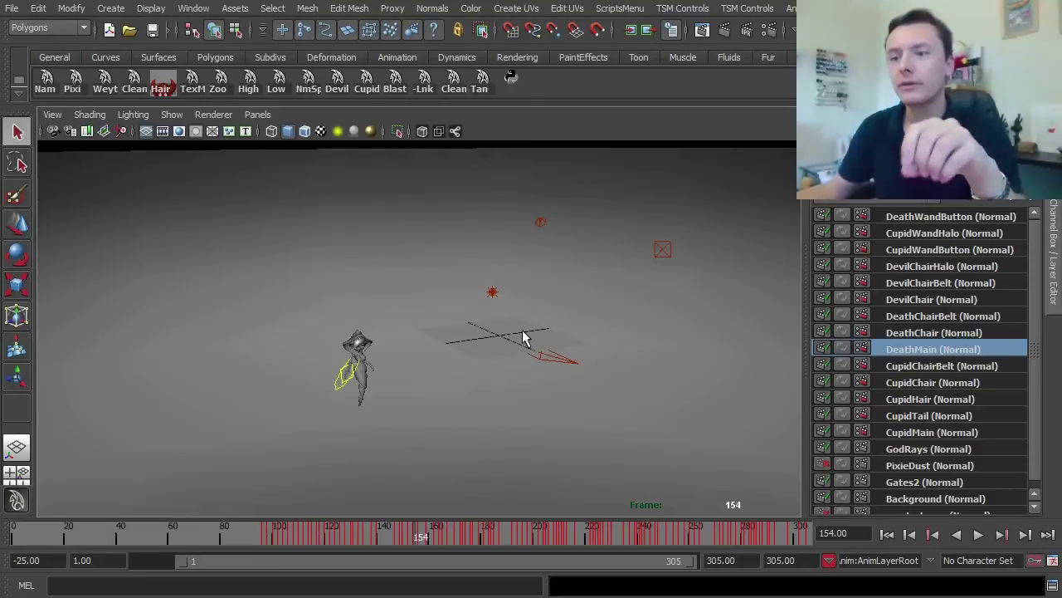
- Switch to the DeathChair layer and orbit around it to check the lights
left_click(917, 333)
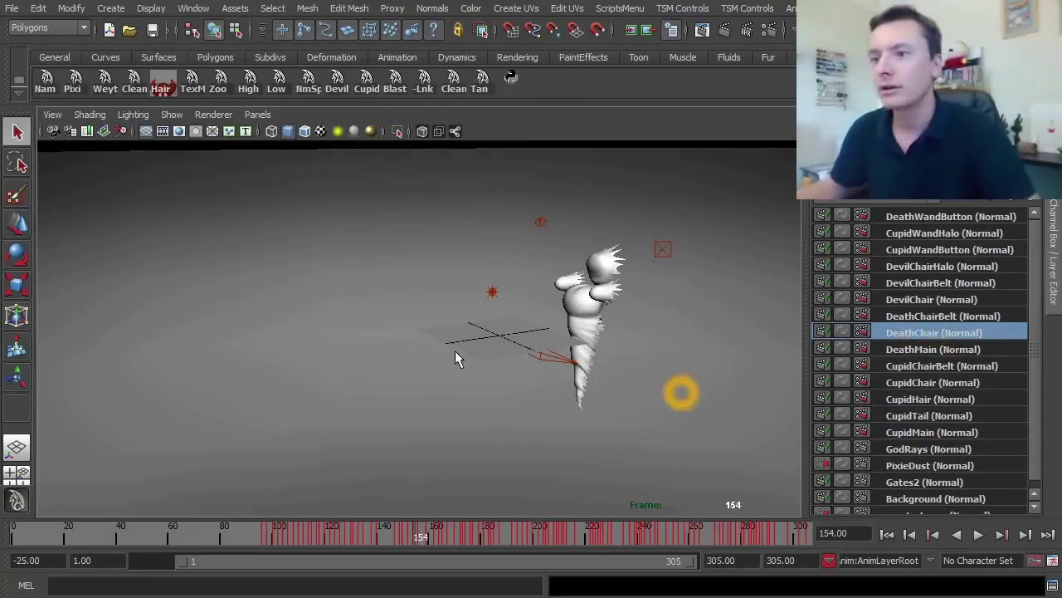
left_click_drag(456, 349, 514, 467, "alt")
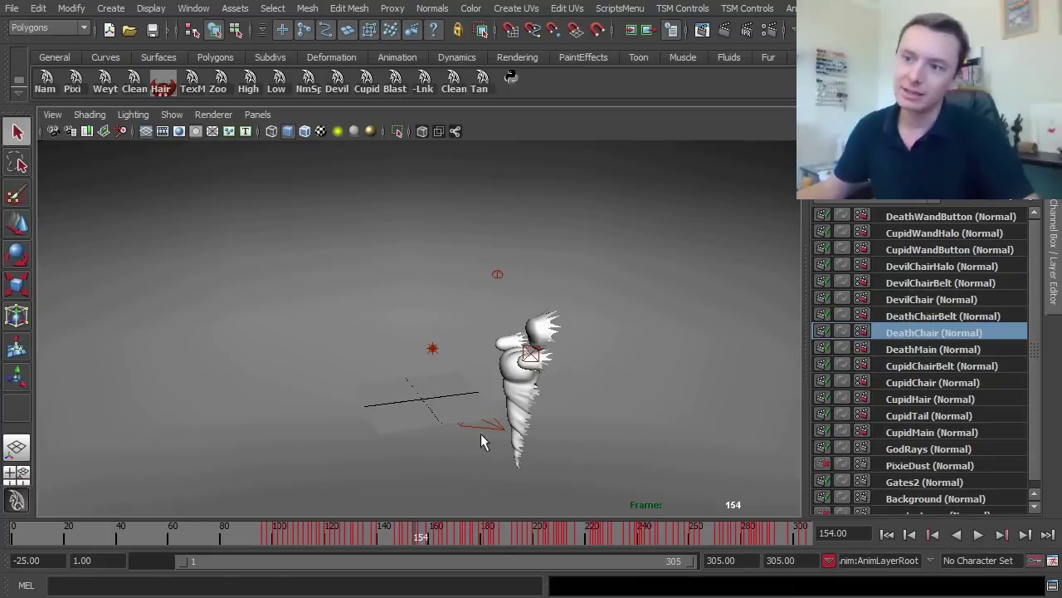
left_click_drag(493, 367, 502, 320, "alt")
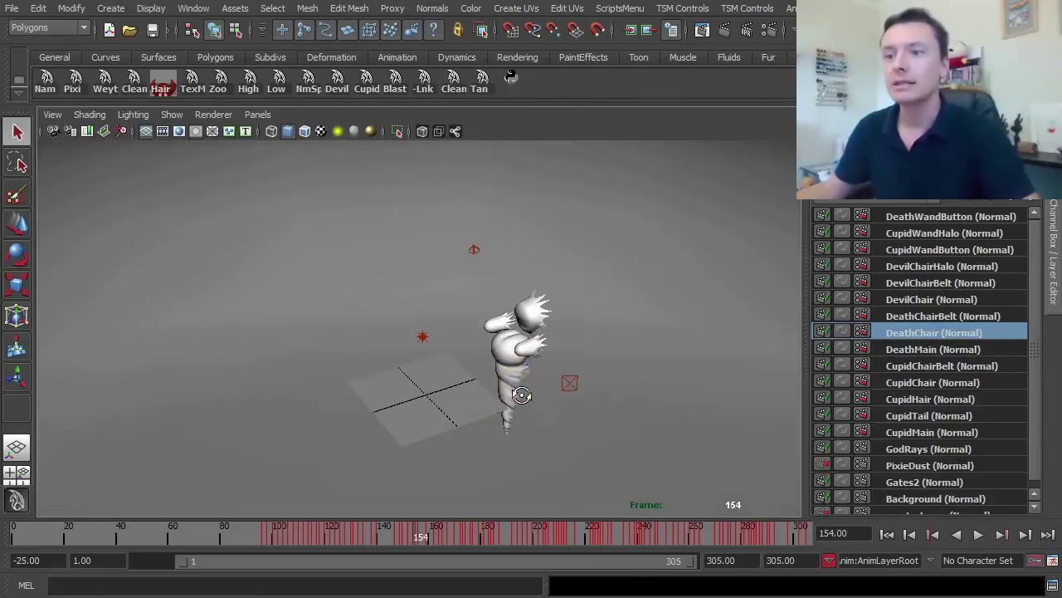
left_click_drag(515, 393, 497, 345, "alt")
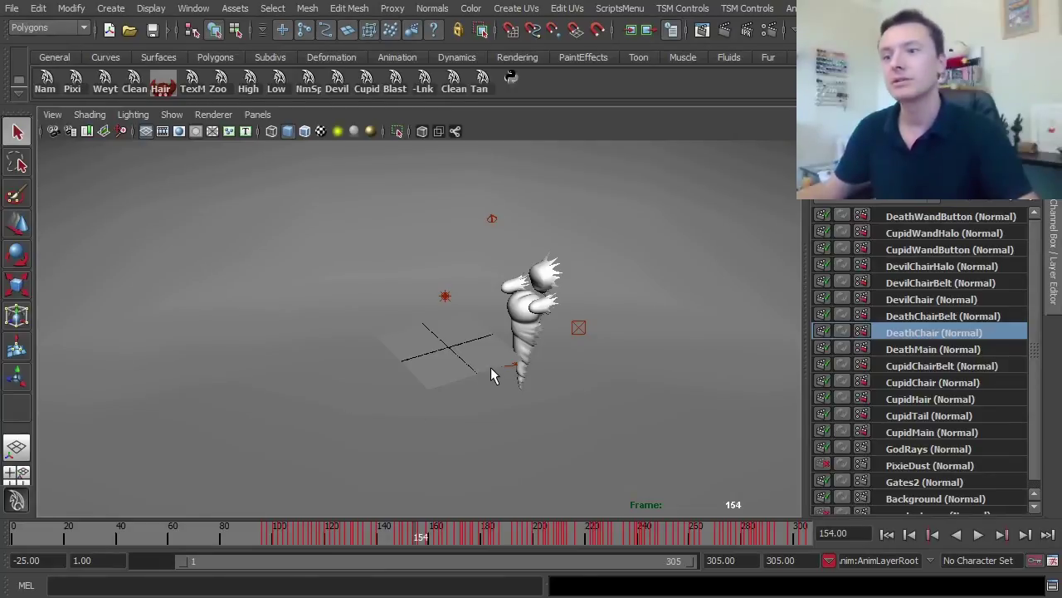
left_click_drag(542, 369, 515, 366, "alt")
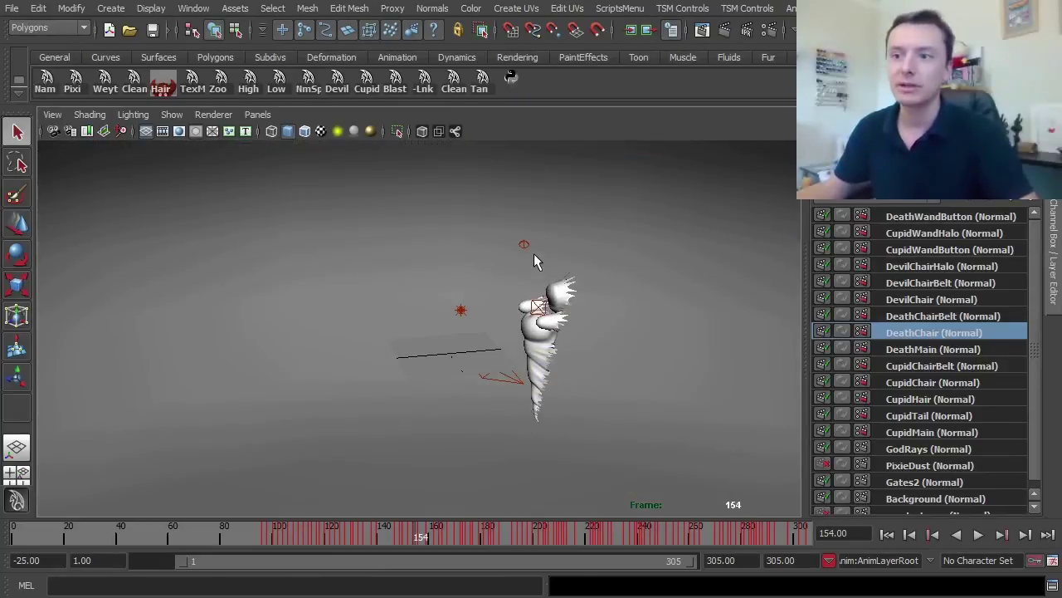
left_click_drag(532, 378, 533, 384, "alt")
- Switch to the DeathMain layer and orbit to check the light positions
left_click(913, 349)
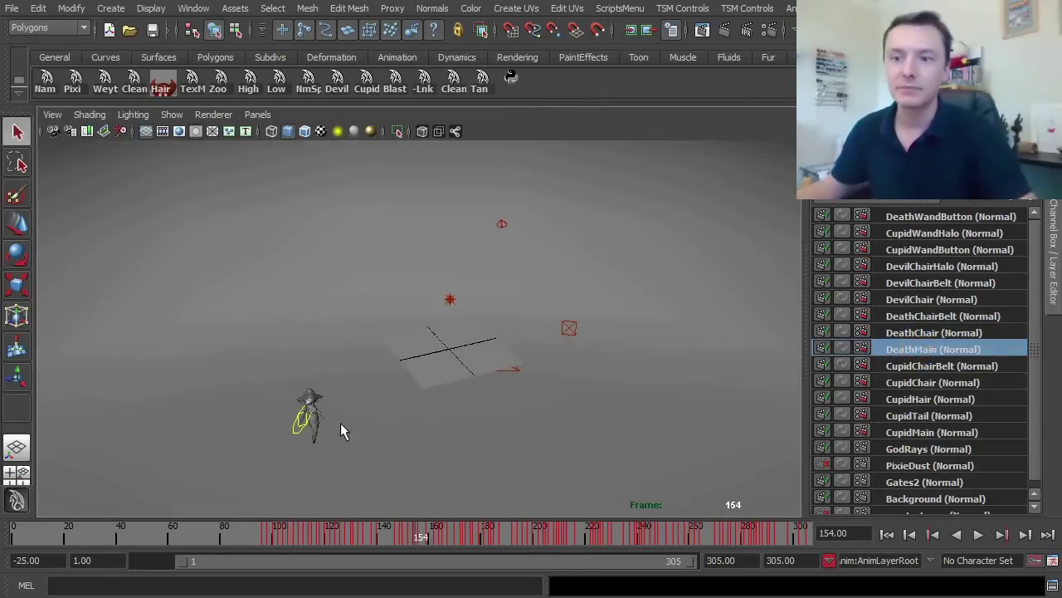
left_click_drag(322, 431, 452, 444, "alt")
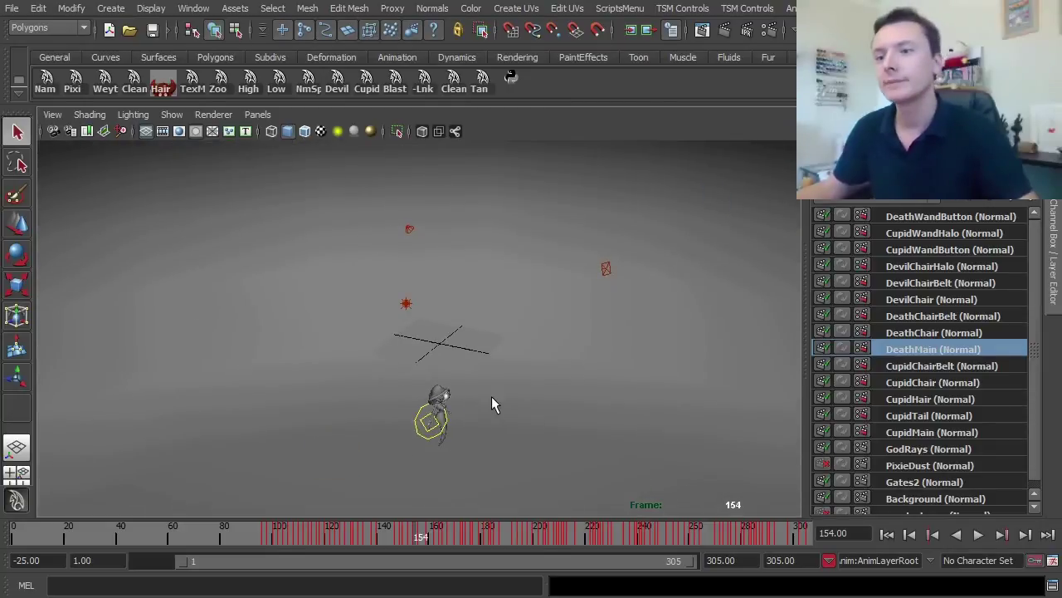
left_click_drag(502, 396, 404, 406, "alt")
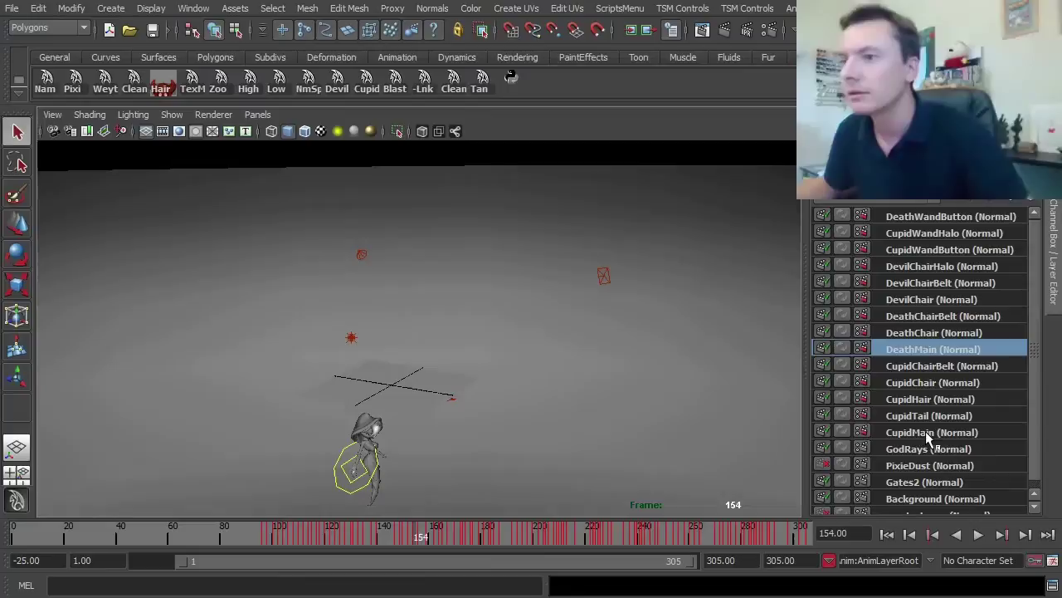
- Show the CupidMain layer and orbit around Cupid, then switch to CupidHair and select the hair
left_click(908, 432)
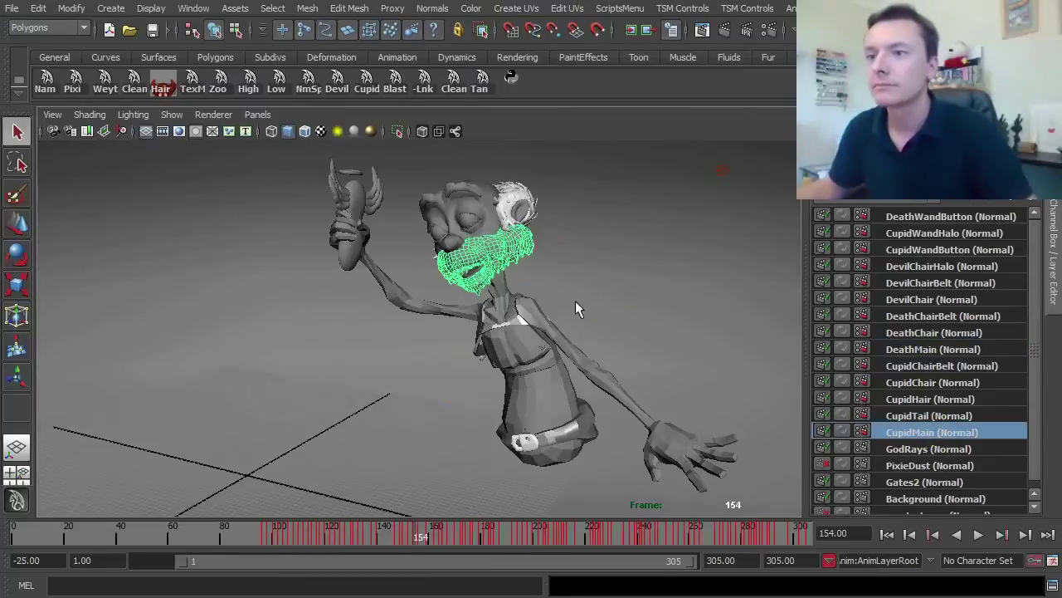
left_click(646, 332)
mouse_move(645, 332)
left_mouse_down("alt")
mouse_move(612, 332)
mouse_move(664, 318)
mouse_move(643, 329)
left_mouse_up("alt")
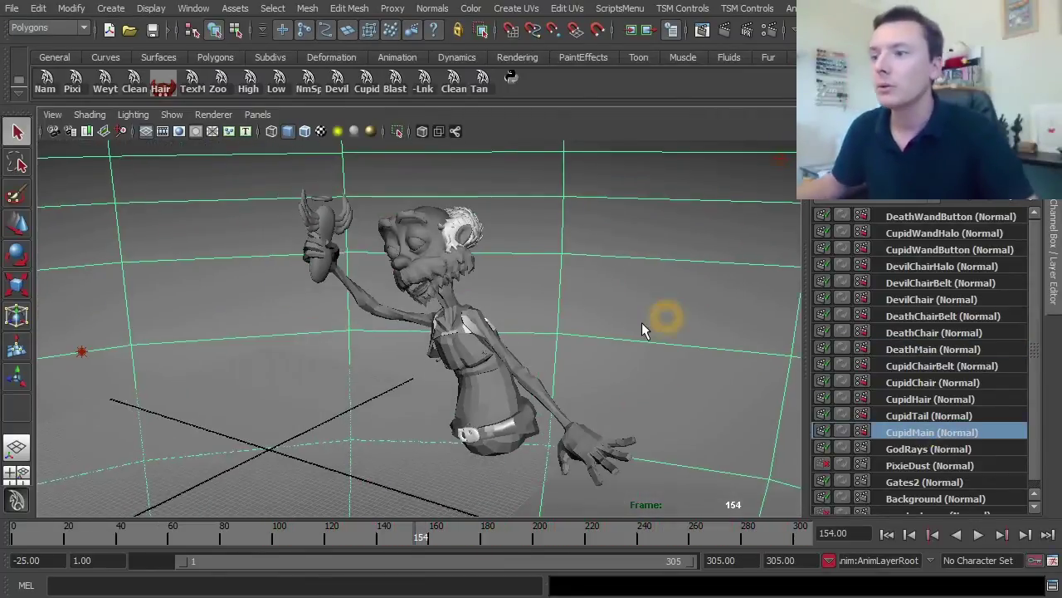
left_click(911, 401)
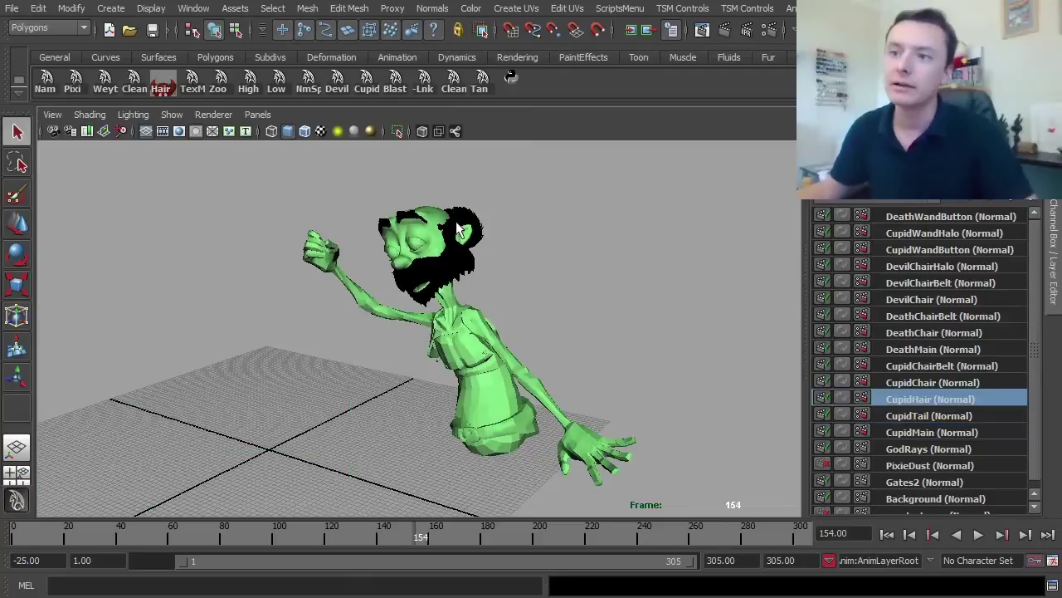
left_click(460, 226)
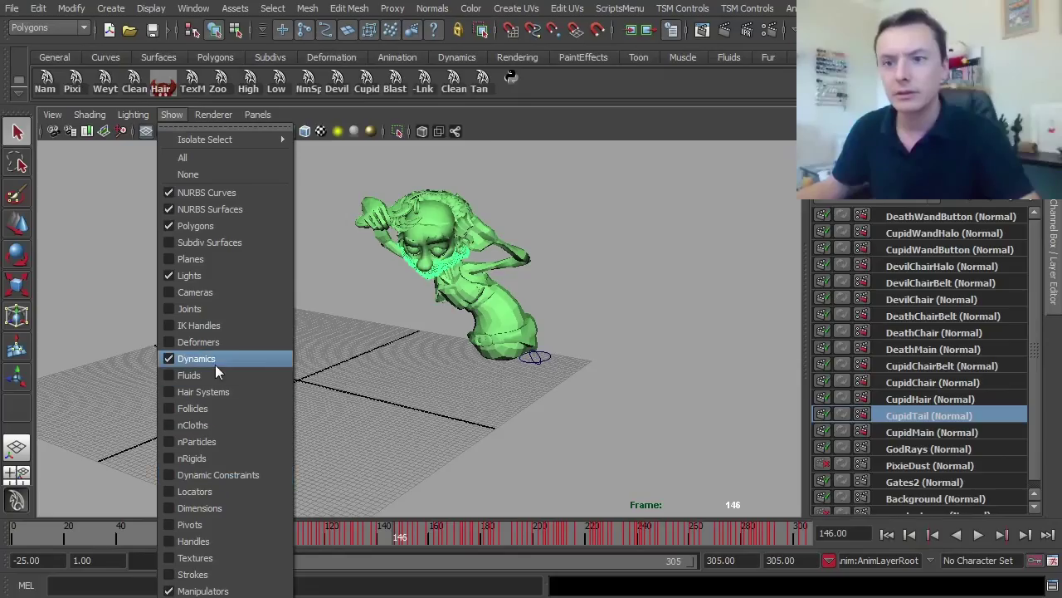
- Play the CupidTail animation to frame 164, selecting the green particle tail midway, then switch to After Effects
left_click(549, 387)
left_click(977, 538)
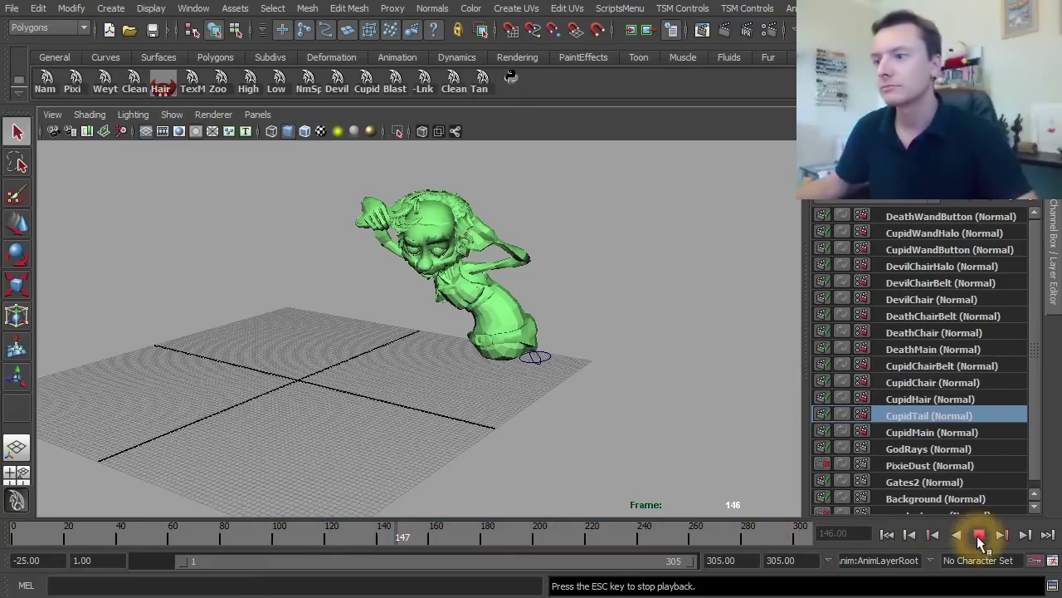
left_click(978, 536)
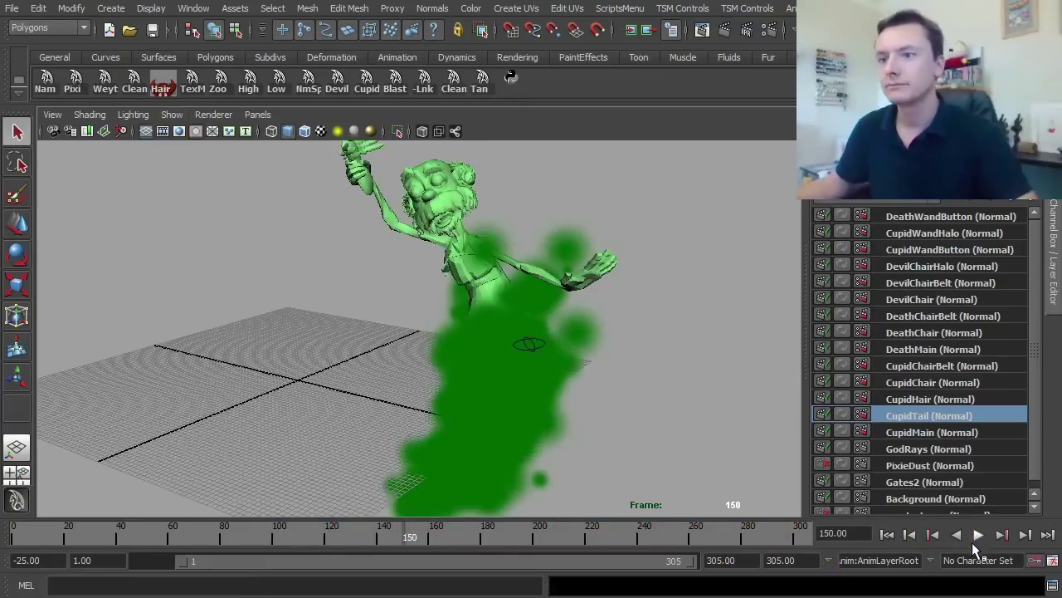
left_click(508, 406)
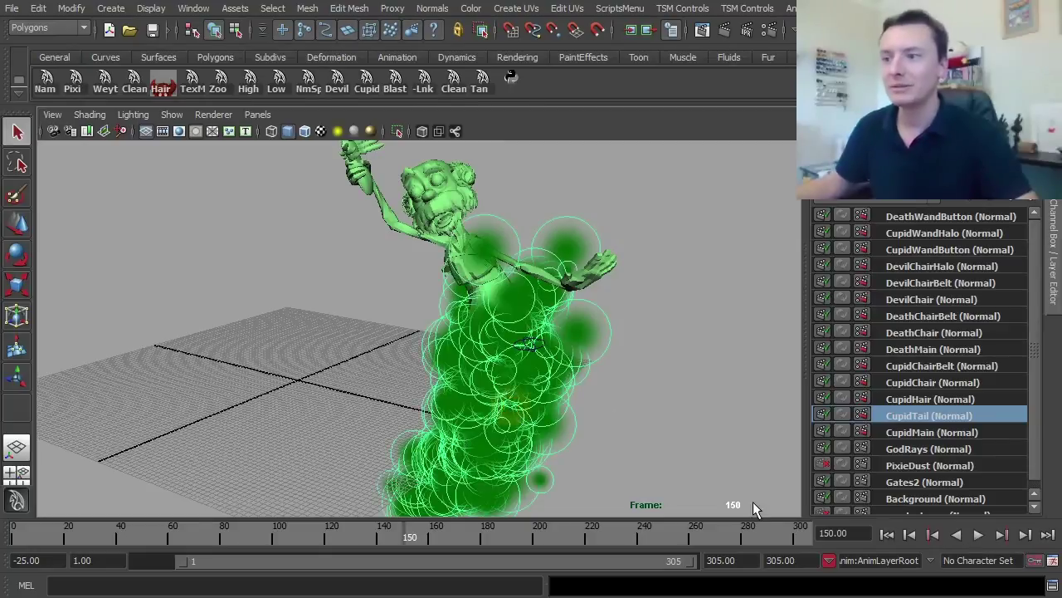
left_click(979, 536)
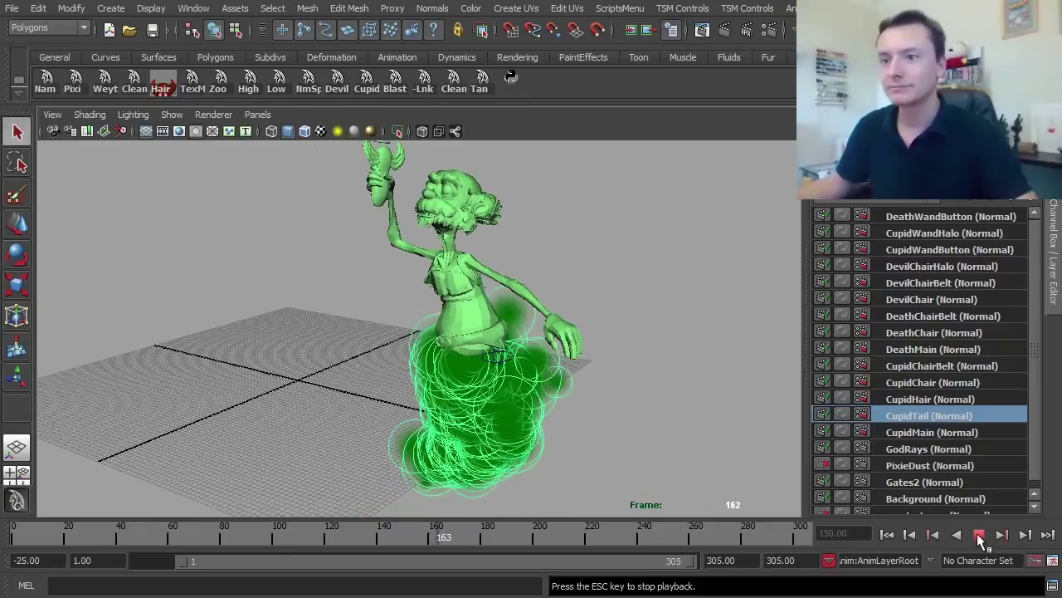
left_click(979, 536)
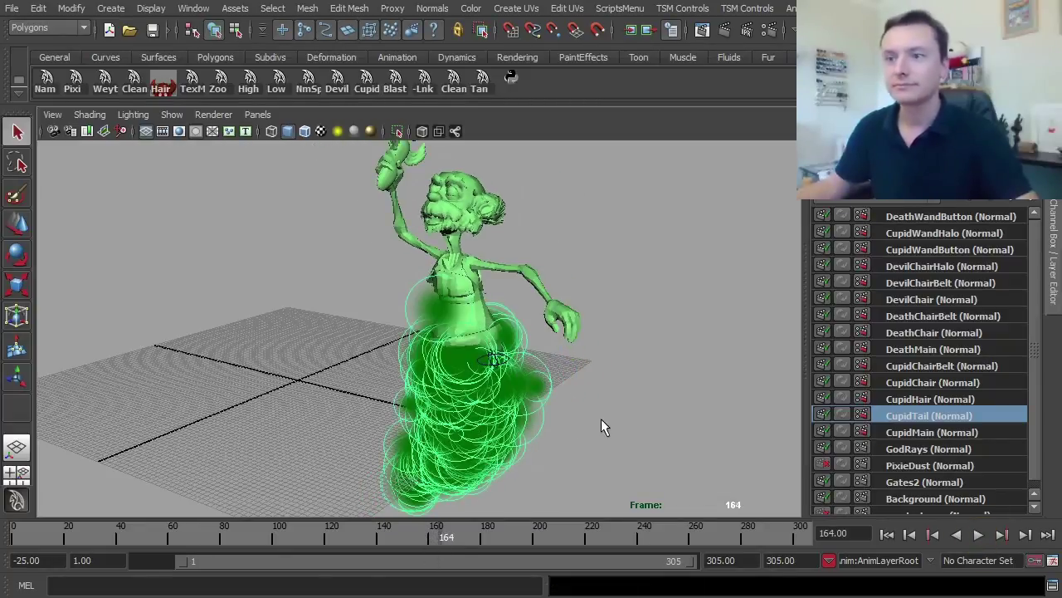
key("alt+Tab")
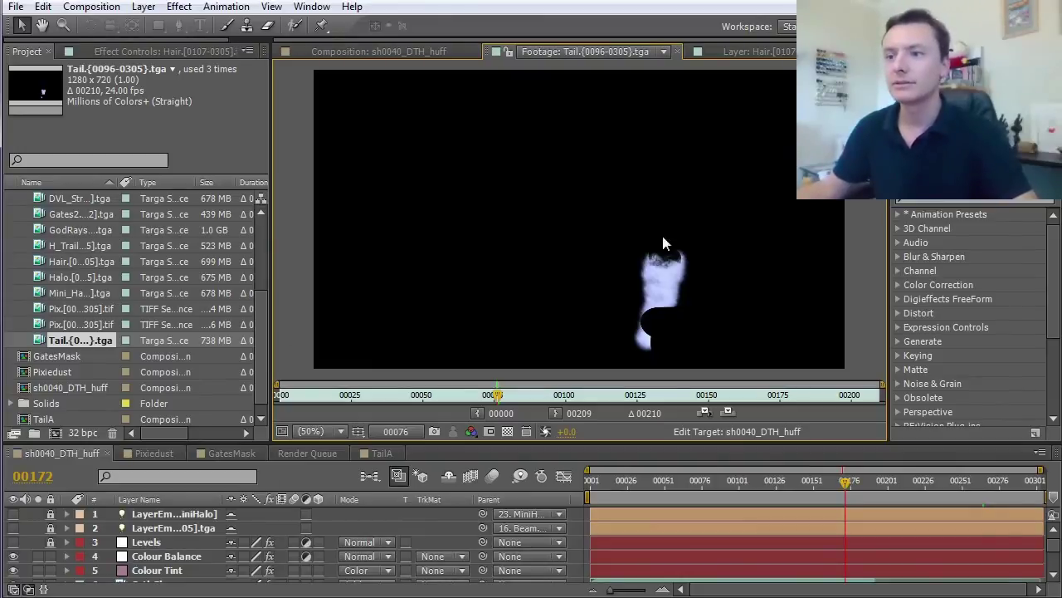
- Show the sh0040_DTH_huff composition in the viewer and scroll through its layer stack
left_click(385, 51)
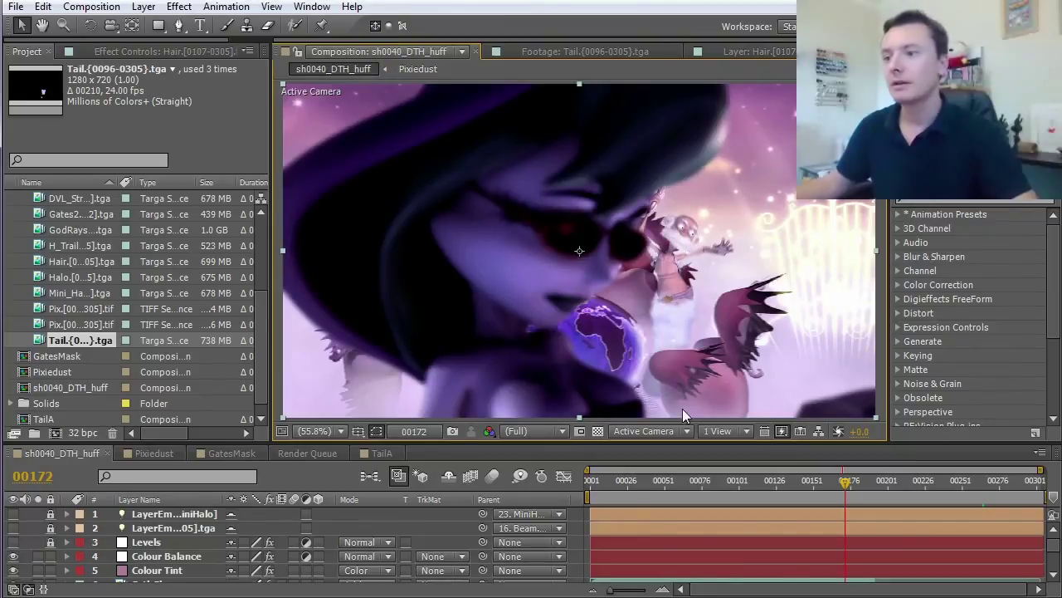
mouse_move(1056, 550)
left_mouse_down()
mouse_move(1057, 568)
mouse_move(1056, 540)
left_mouse_up()
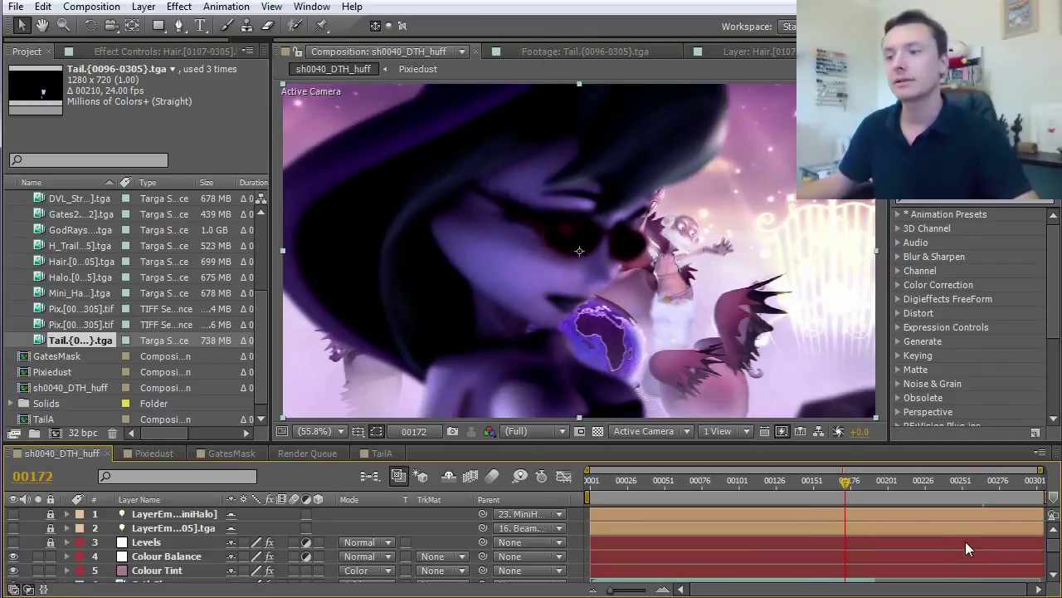
left_click(929, 539)
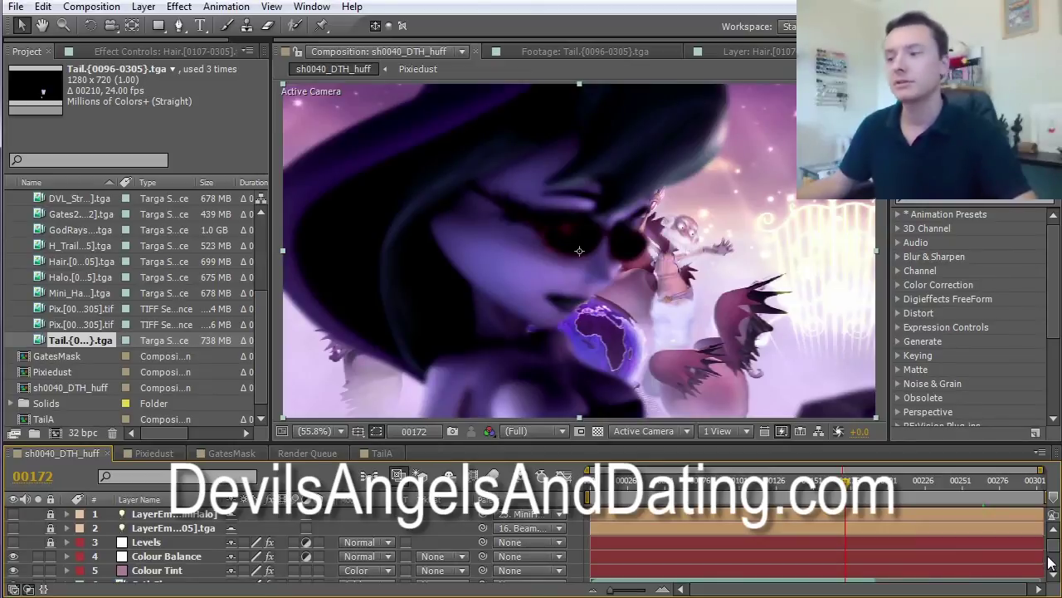
mouse_move(1056, 553)
left_mouse_down()
mouse_move(1056, 567)
mouse_move(1054, 545)
left_mouse_up()
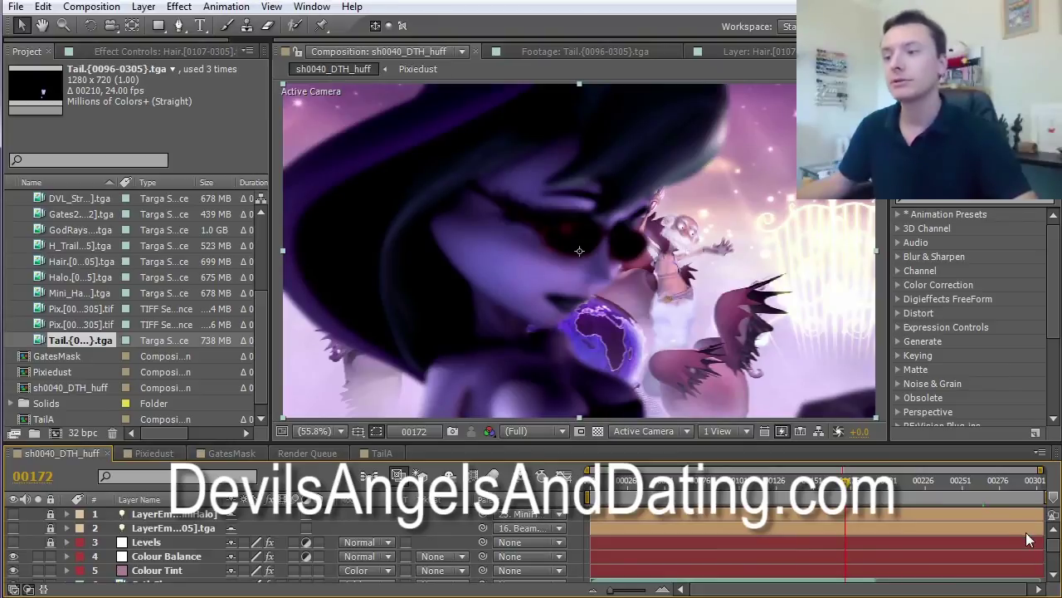